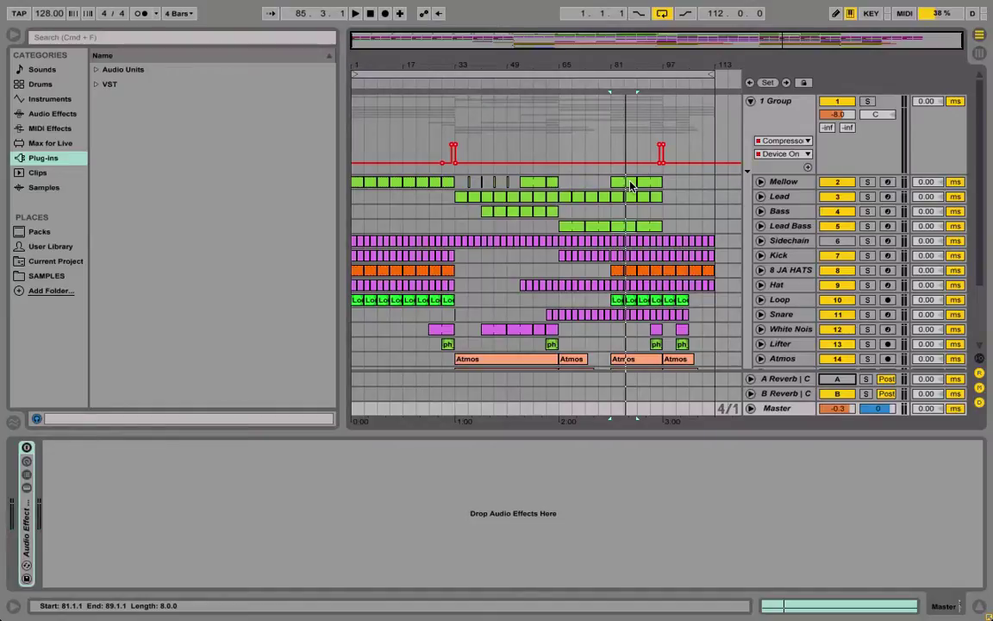
Step: Solo 8 JA HATS during playback and unfold the 8 JA HATS and Loop automation lanes
scroll(630, 185, "down", 1)
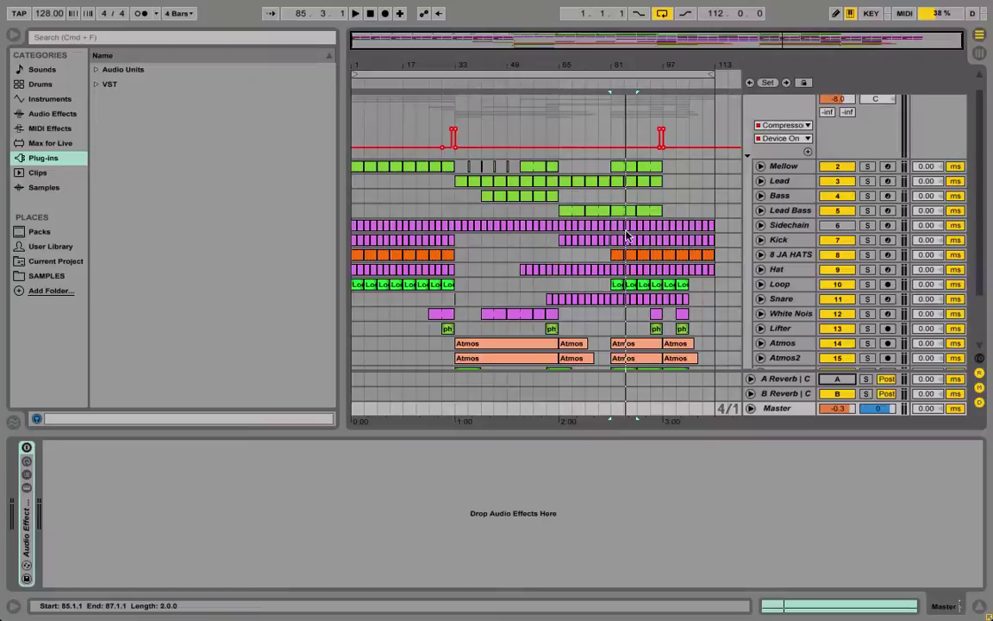
scroll(628, 235, "down", 3)
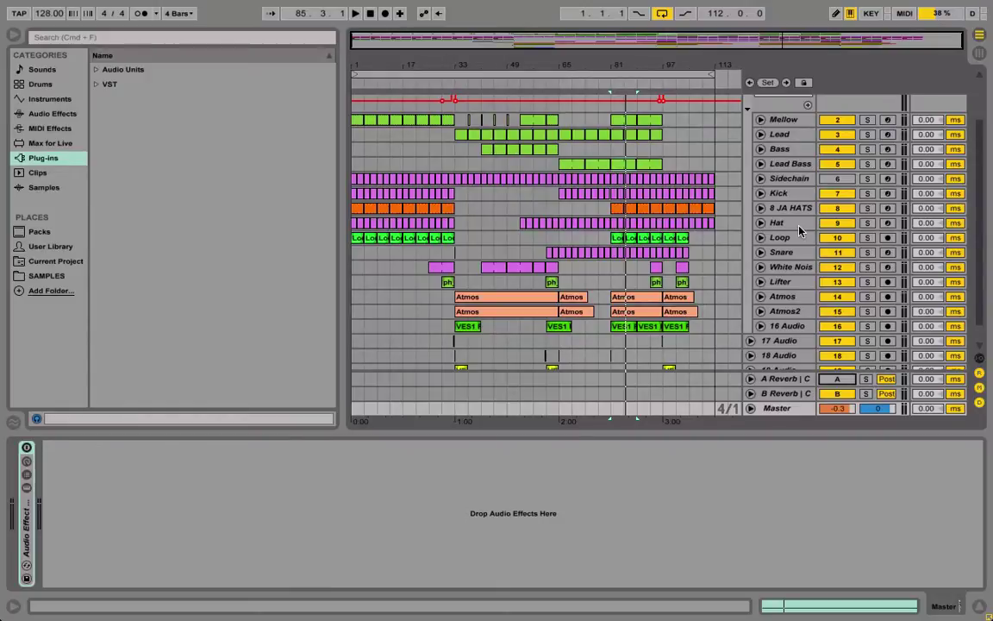
left_click(867, 208)
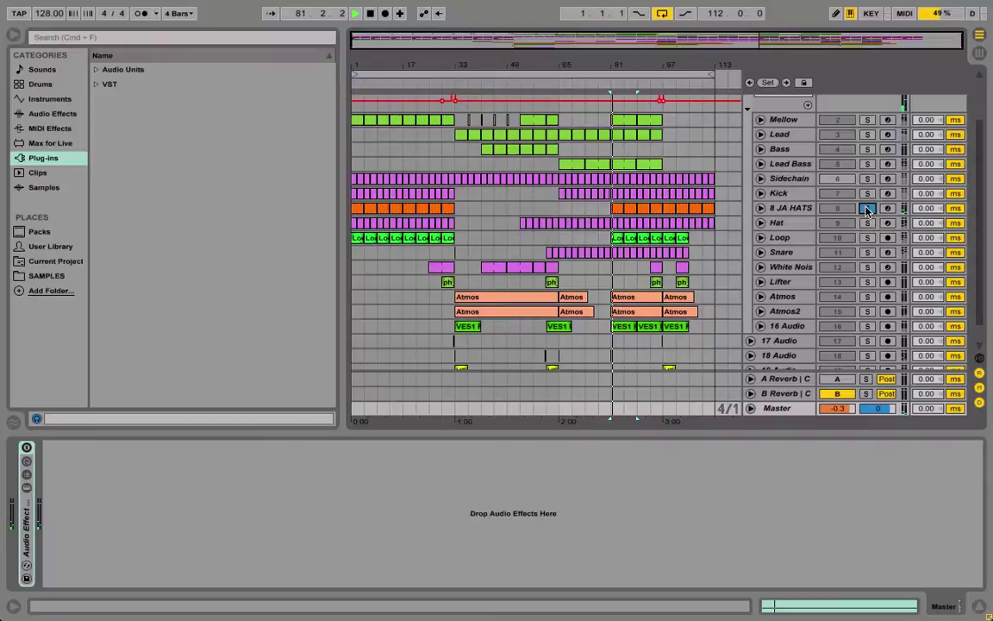
key("space")
left_click(762, 208)
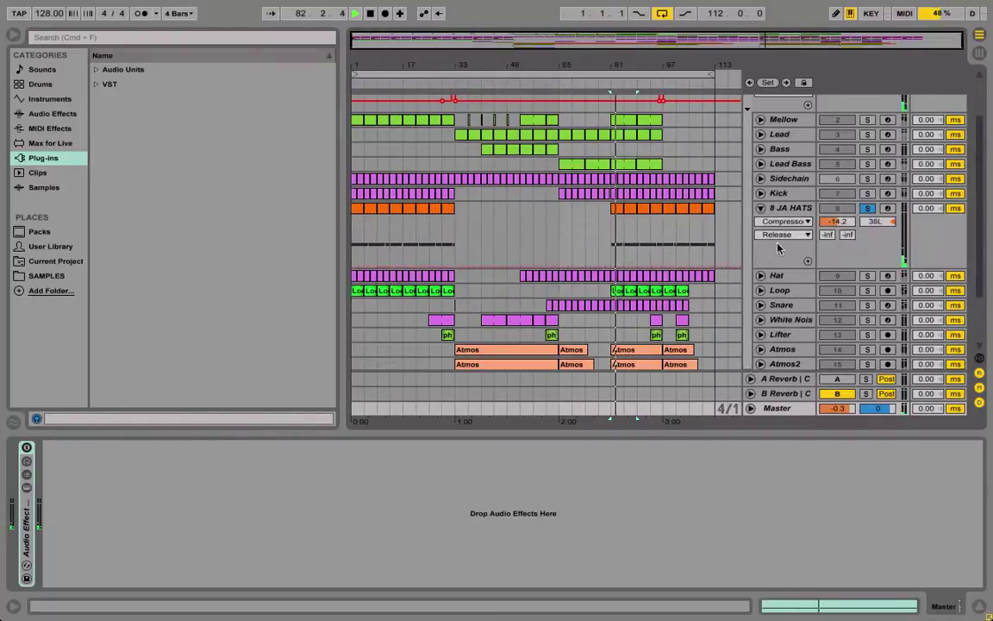
left_click(761, 291)
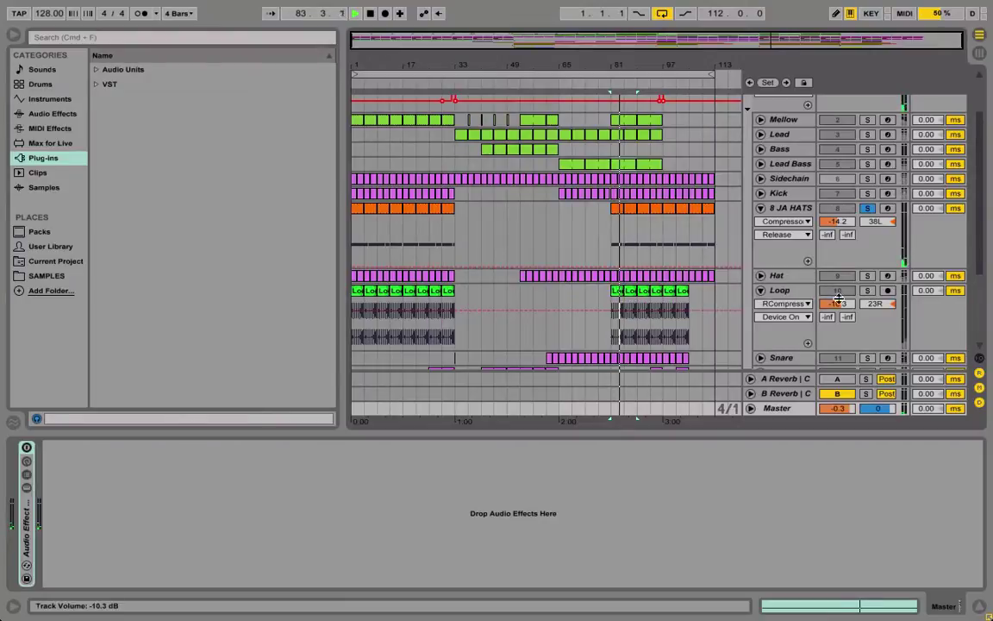
Step: Add Loop to the solo and switch on the Master's audio effect chain
left_click(867, 291)
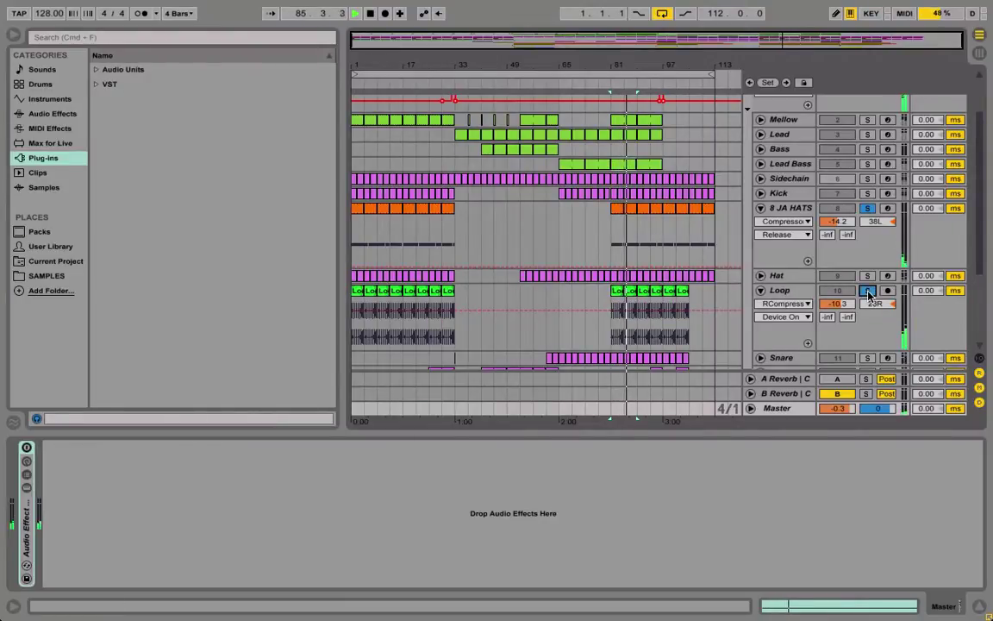
key("XF86AudioRaiseVolume")
left_click(776, 407)
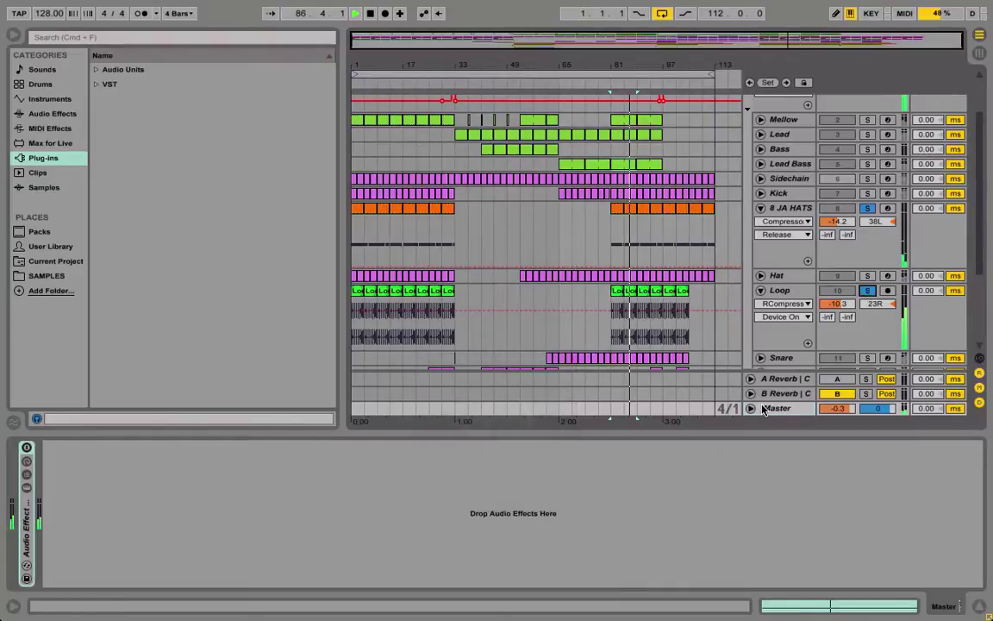
left_click(27, 449)
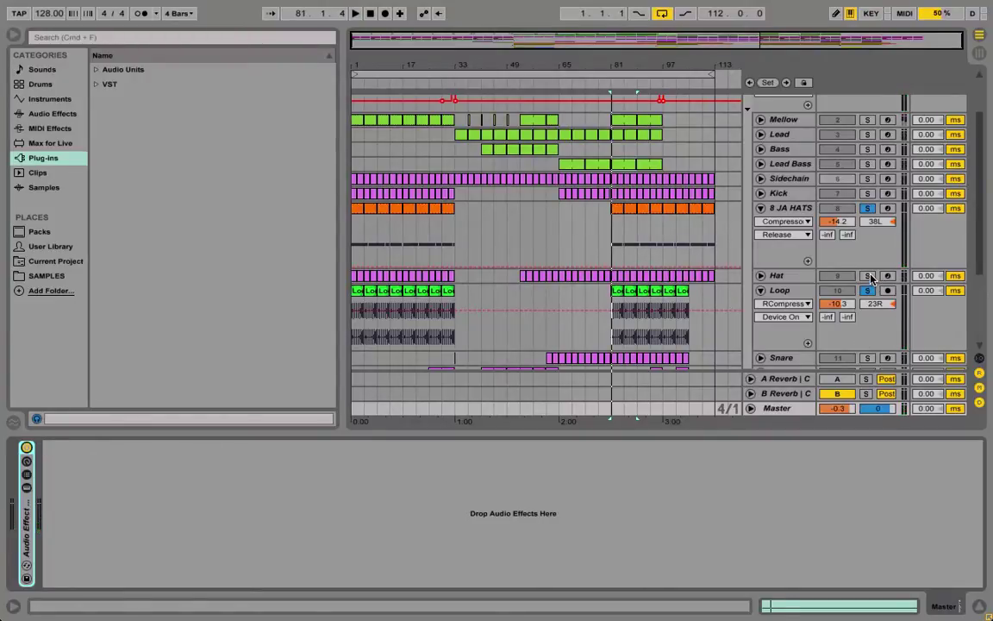
Step: Restart playback from bar 81 and also solo Hat, Snare, Atmos and Atmos2
left_click(867, 276)
key("space")
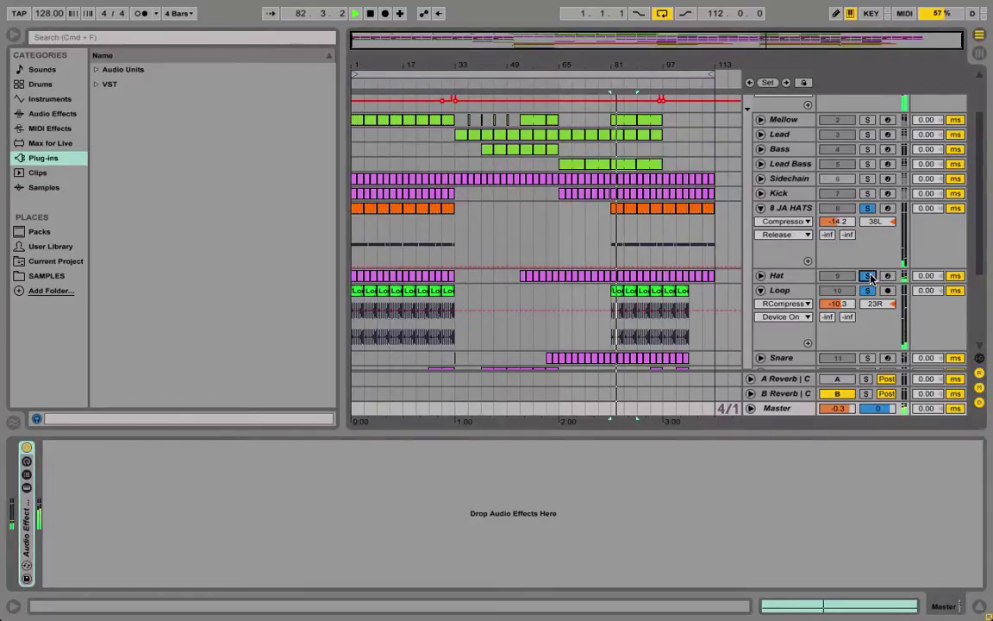
scroll(871, 278, "down", 3)
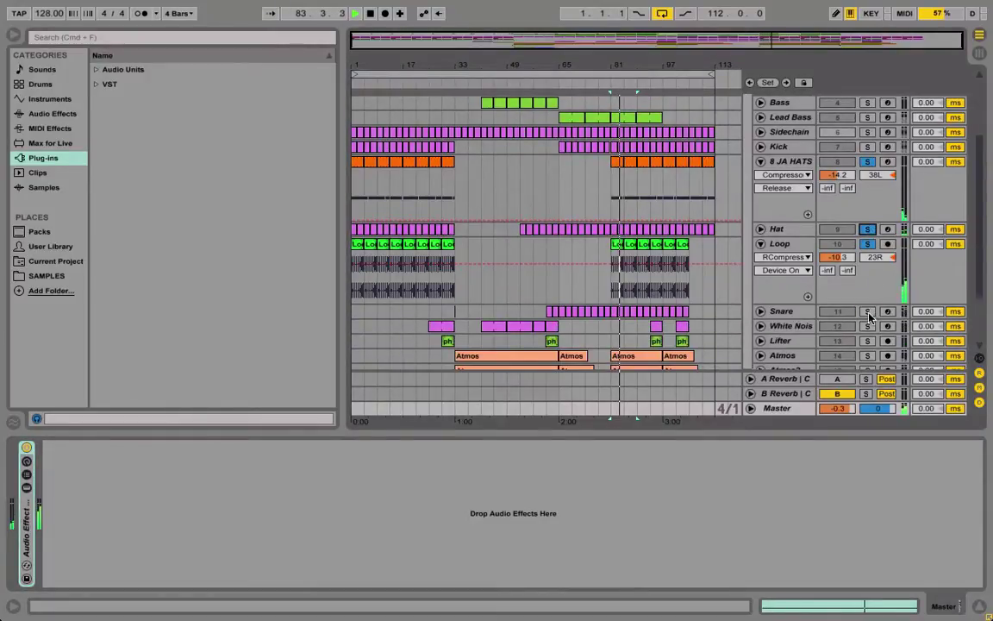
left_click(867, 311)
scroll(867, 316, "down", 3)
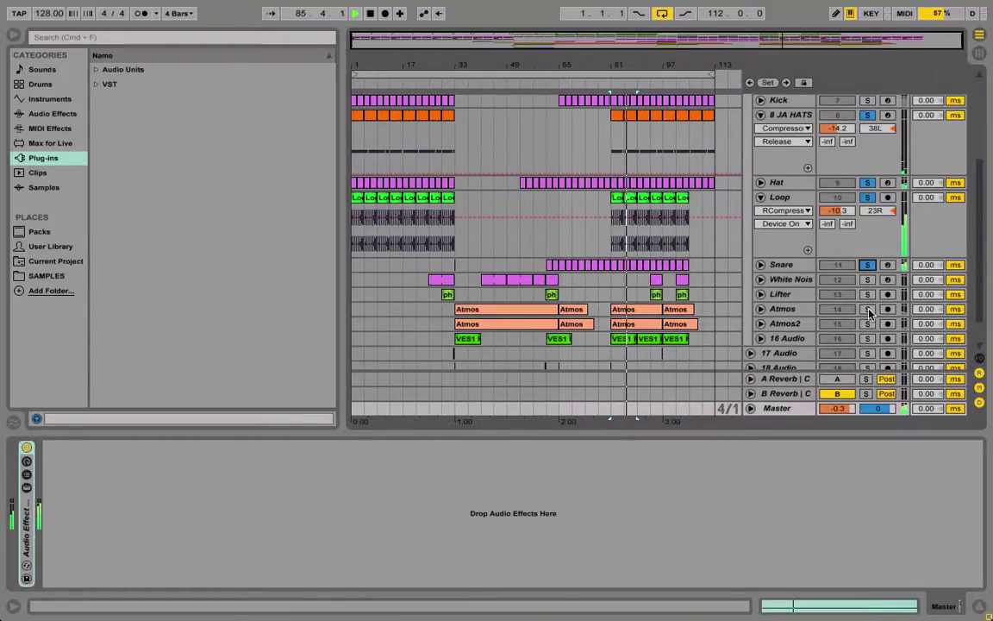
left_click(867, 309)
left_click(867, 324)
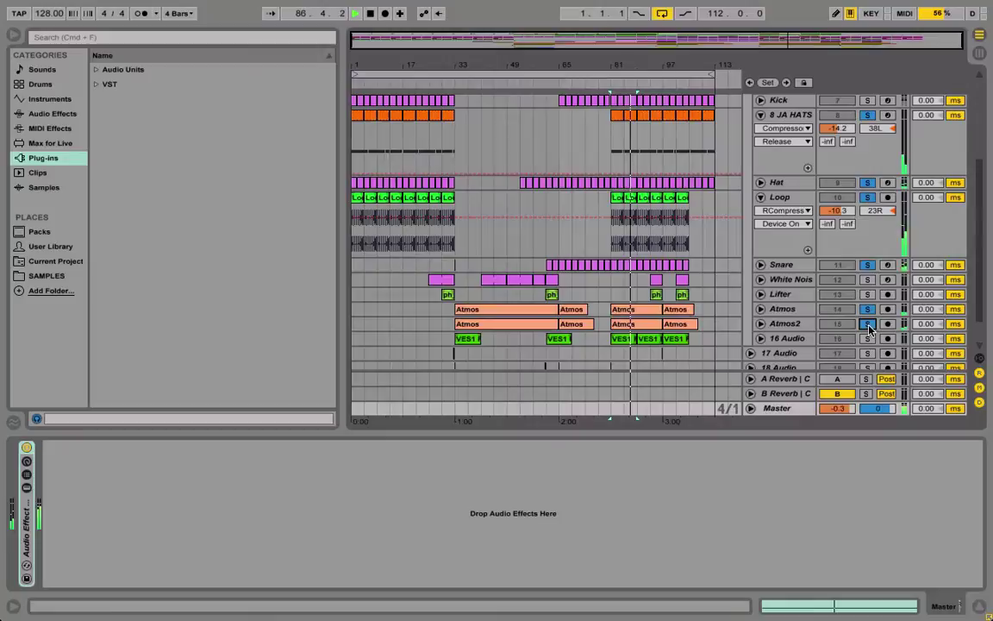
Step: Clear all track solos and stop playback
left_click(868, 324)
key("space")
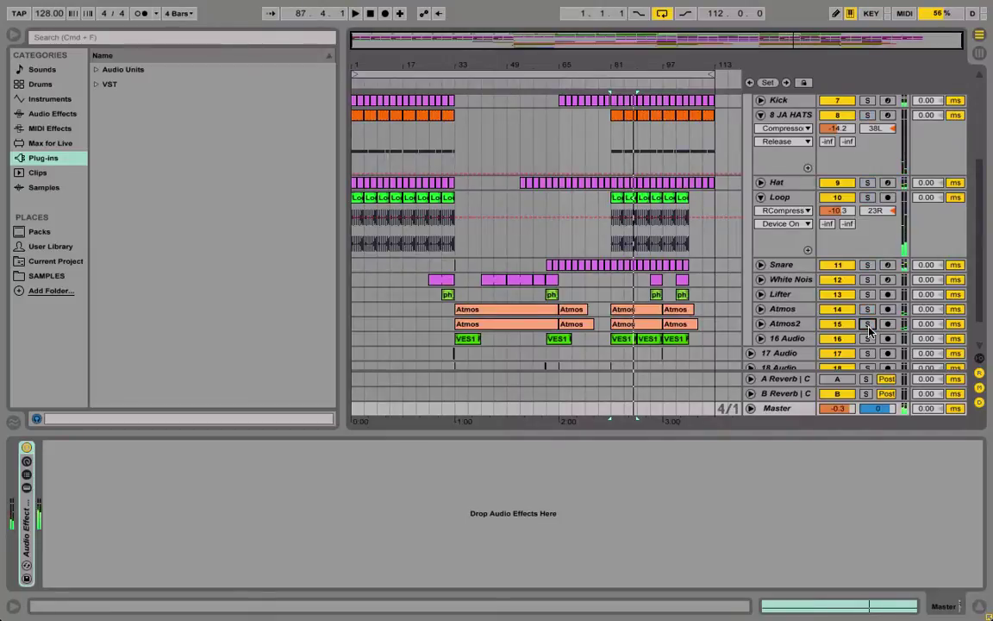
scroll(868, 330, "up", 3)
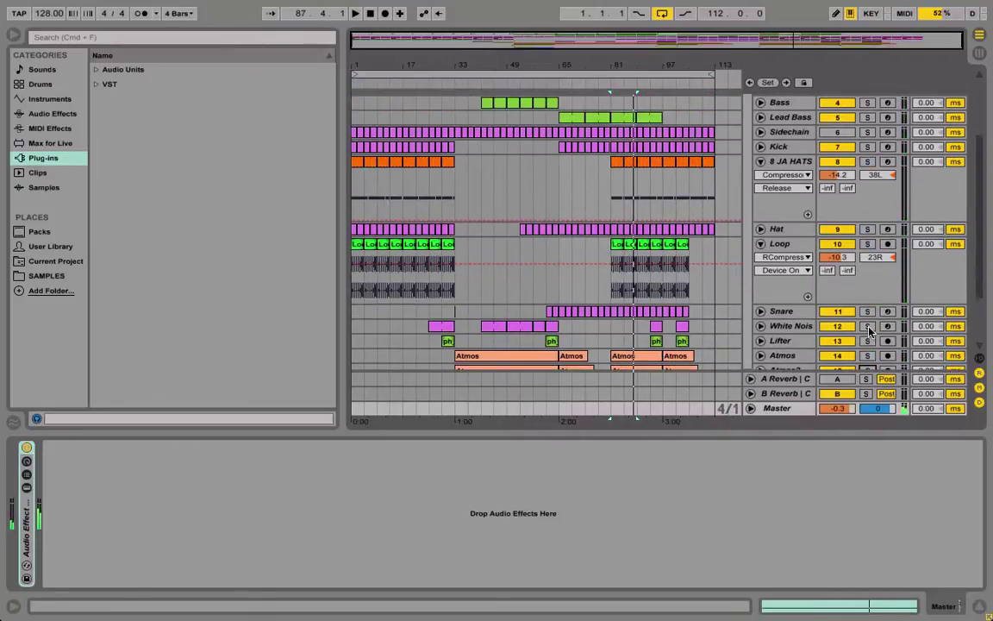
Step: Turn off the Audio Effect Rack's activator and scroll the arrangement back up
left_click(26, 448)
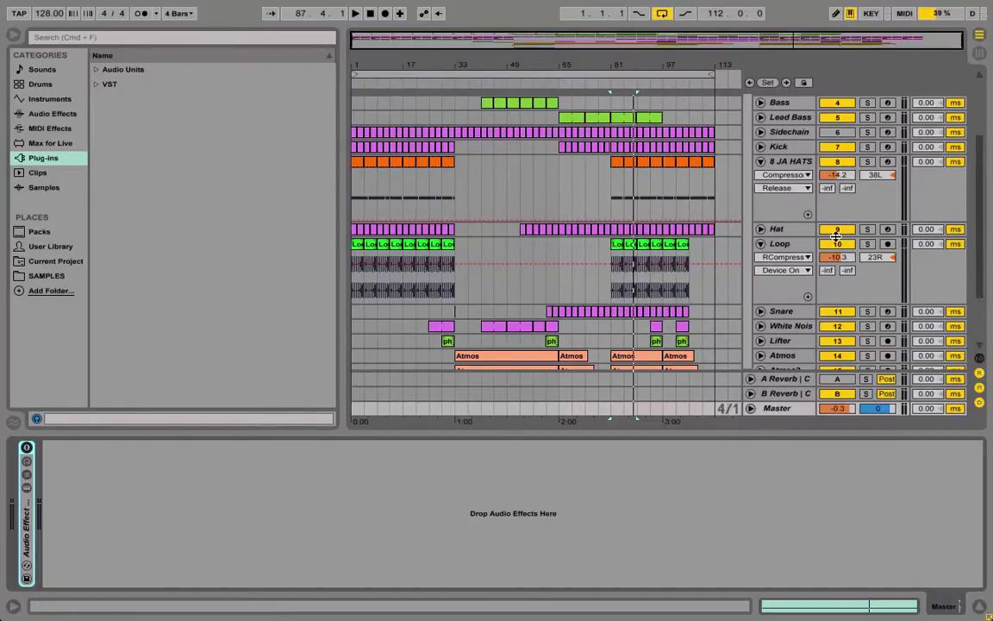
scroll(850, 168, "up", 3)
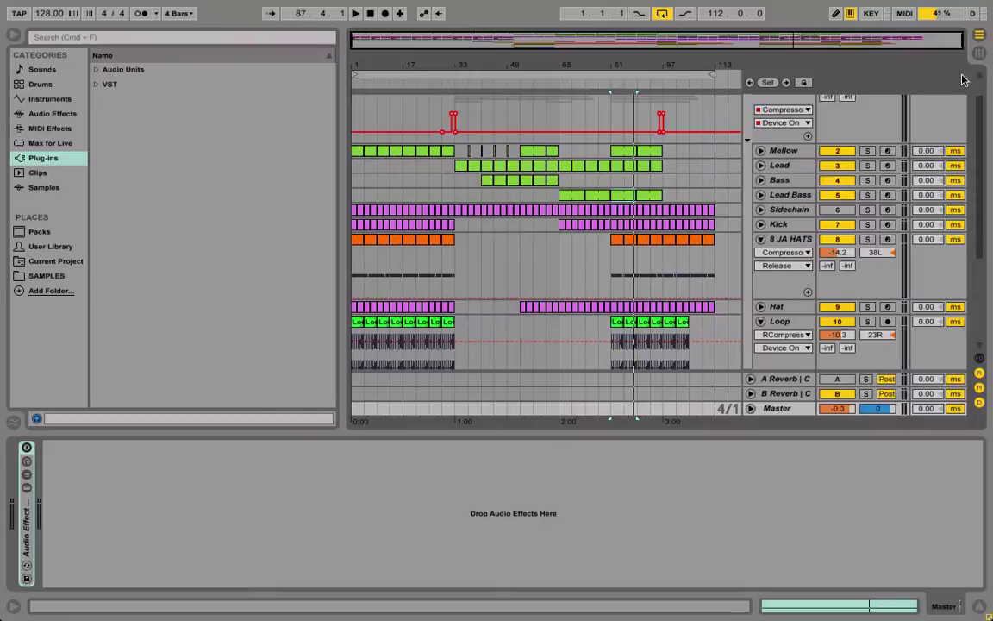
Step: Show the 8 JA HATS sampler and compressors, select the Master, and switch to the mixer
left_click(616, 259)
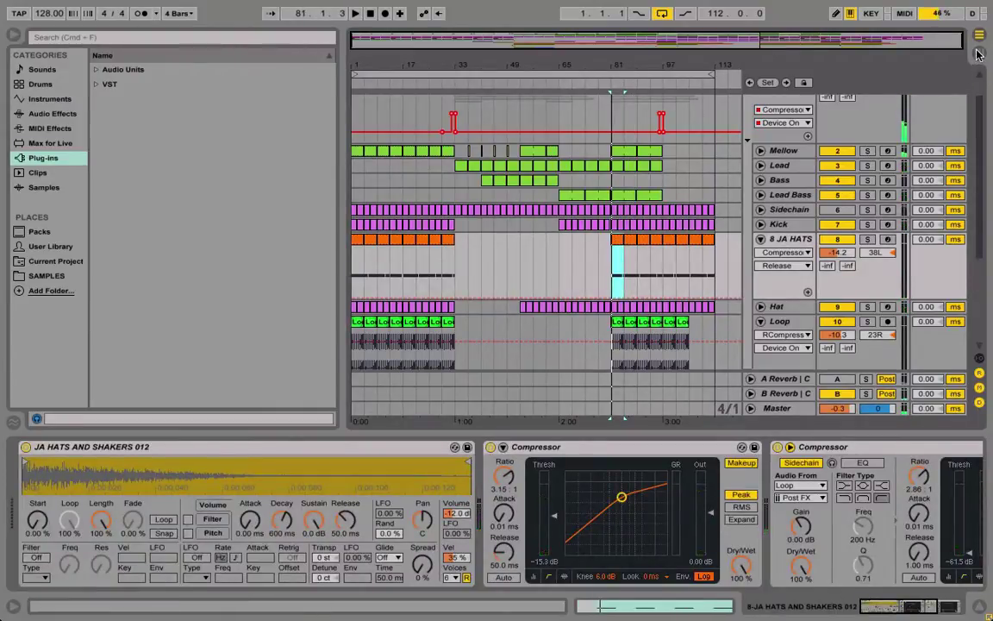
left_click(778, 409)
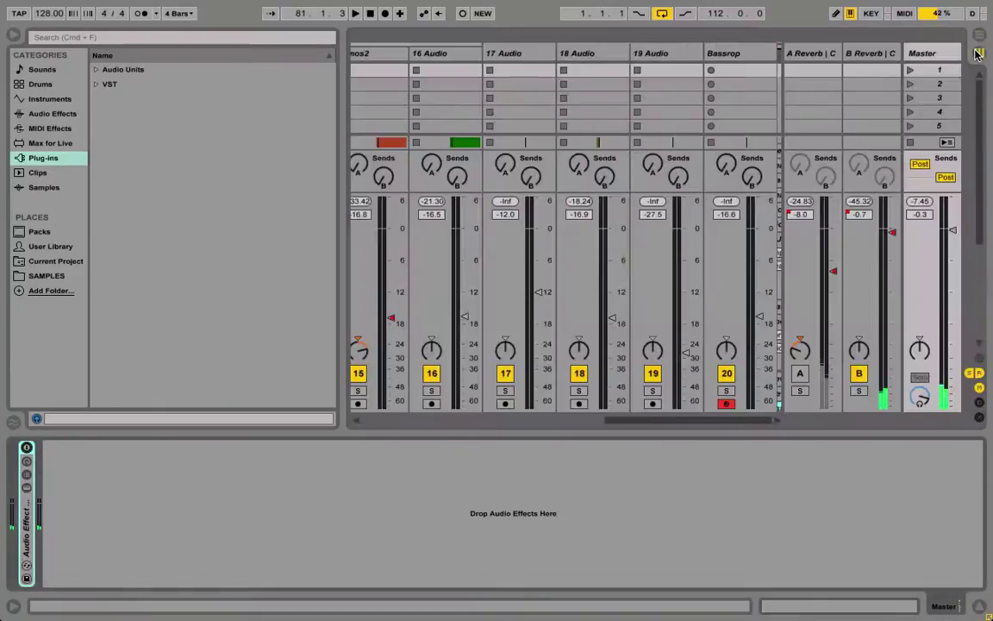
key("Tab")
scroll(623, 349, "left", 10)
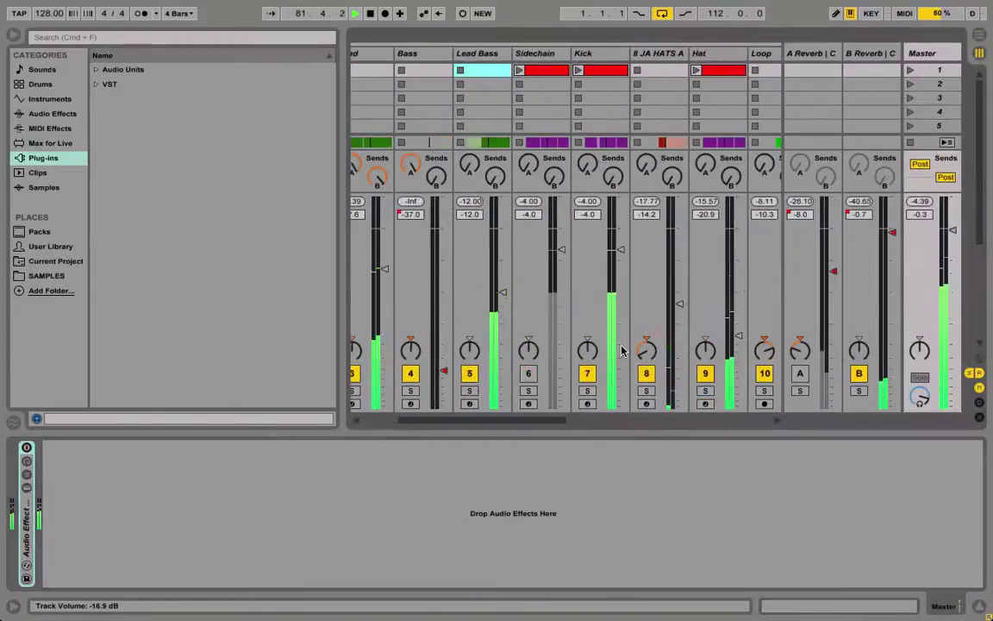
Step: Solo Kick, then add Lead Bass, auditioning both during playback
key("space")
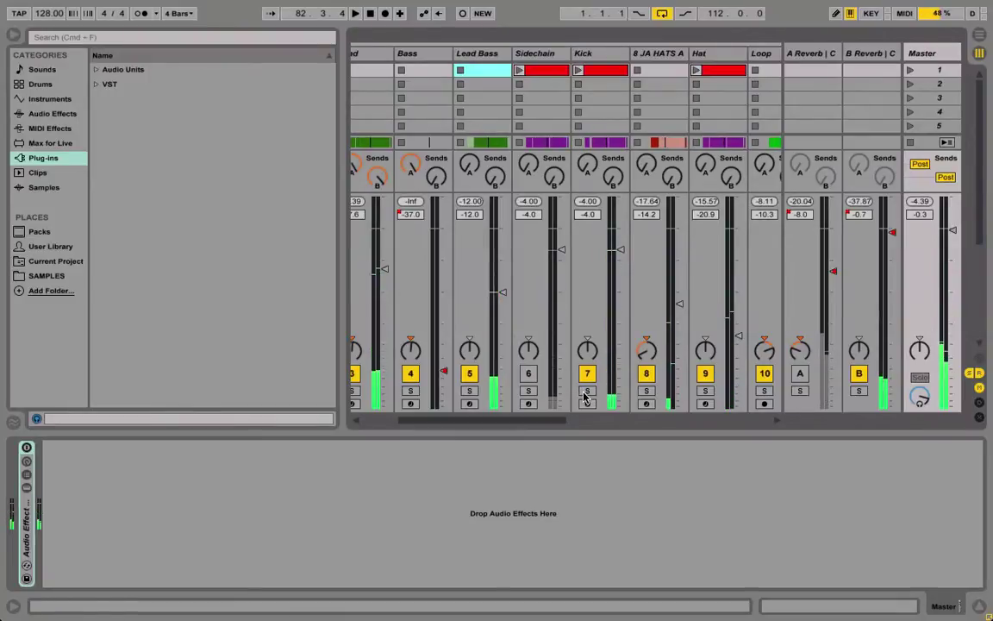
left_click(586, 392)
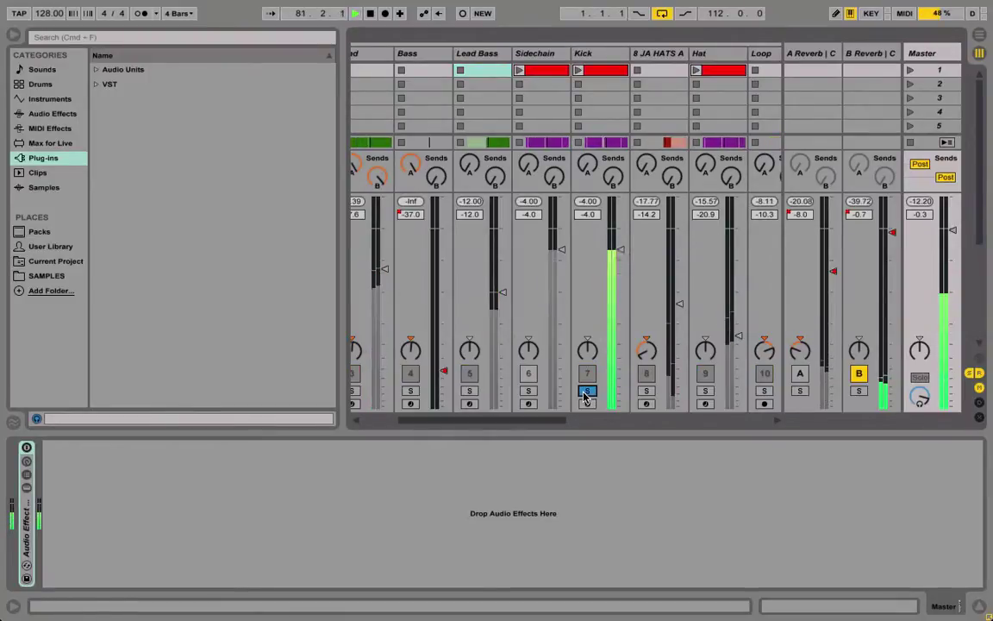
key("space")
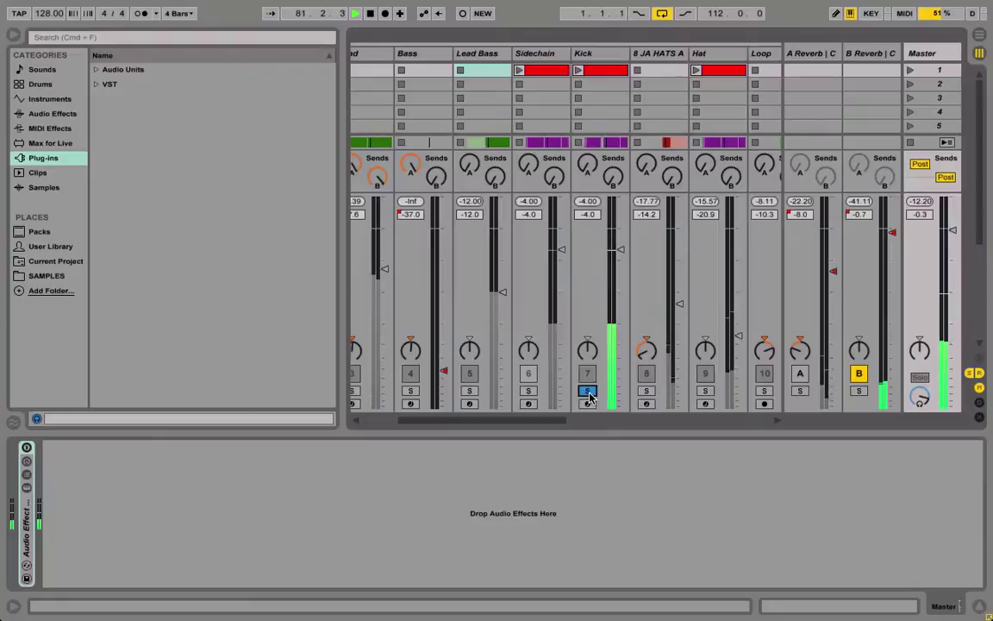
key("space")
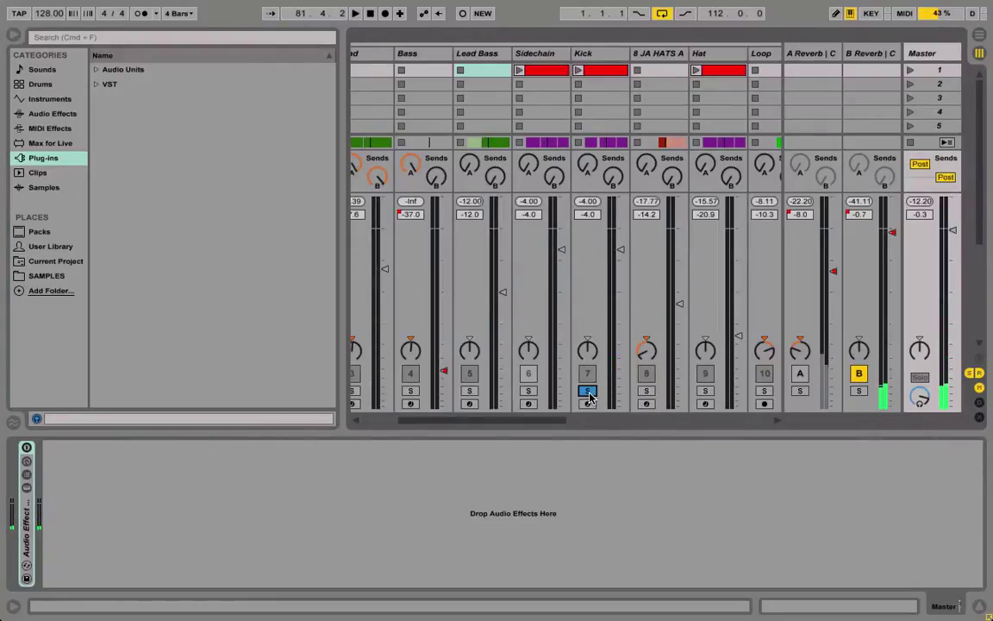
key("space")
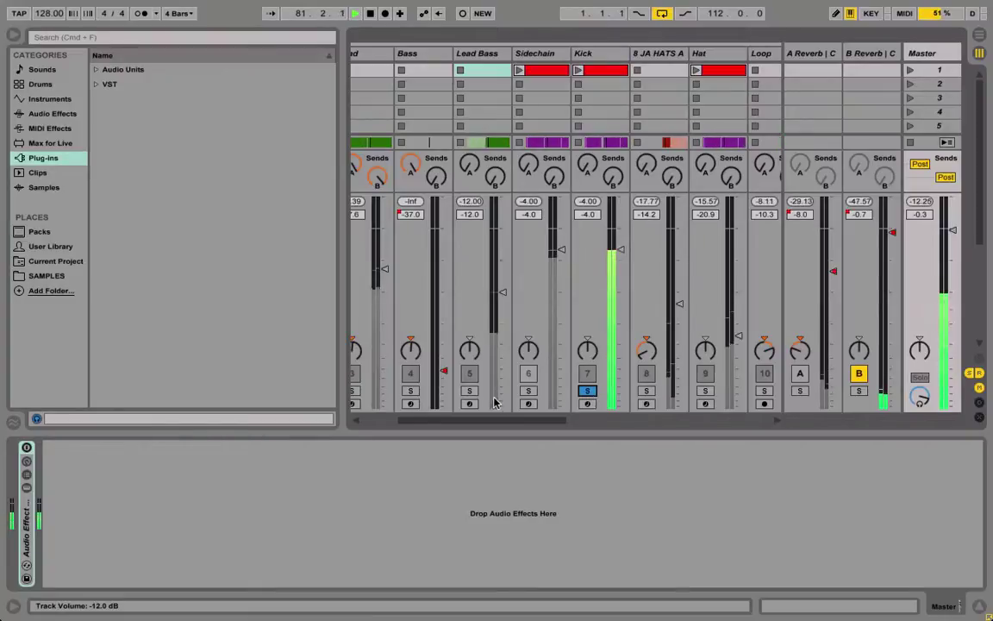
left_click(469, 392)
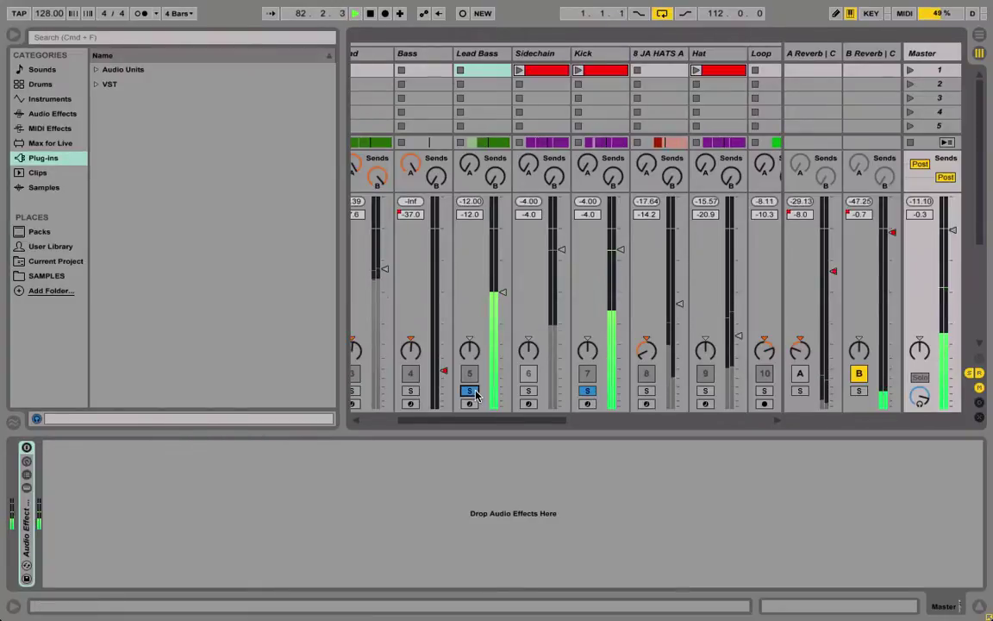
key("XF86AudioRaiseVolume")
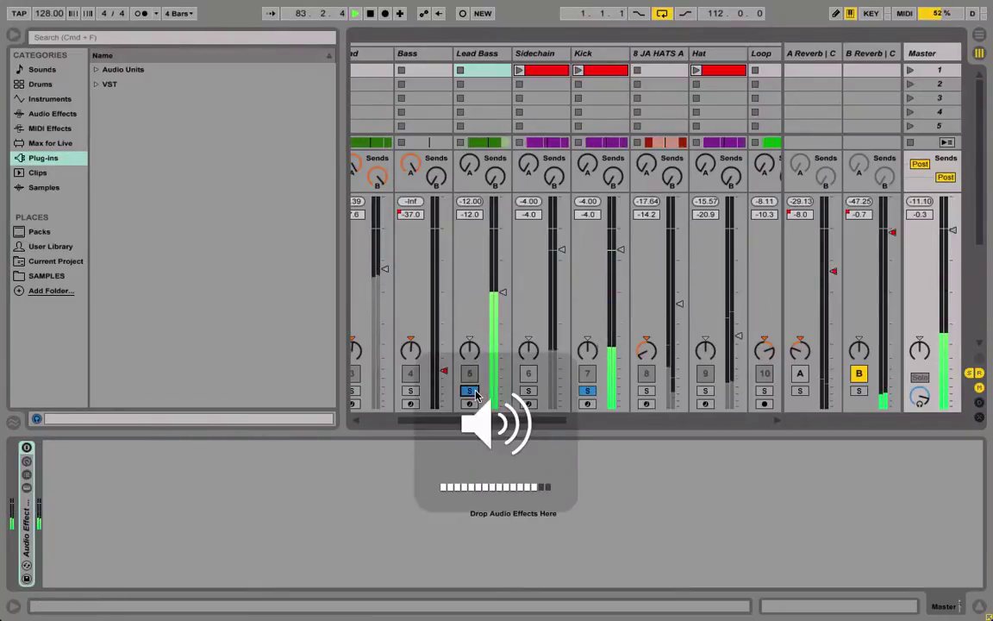
key("space")
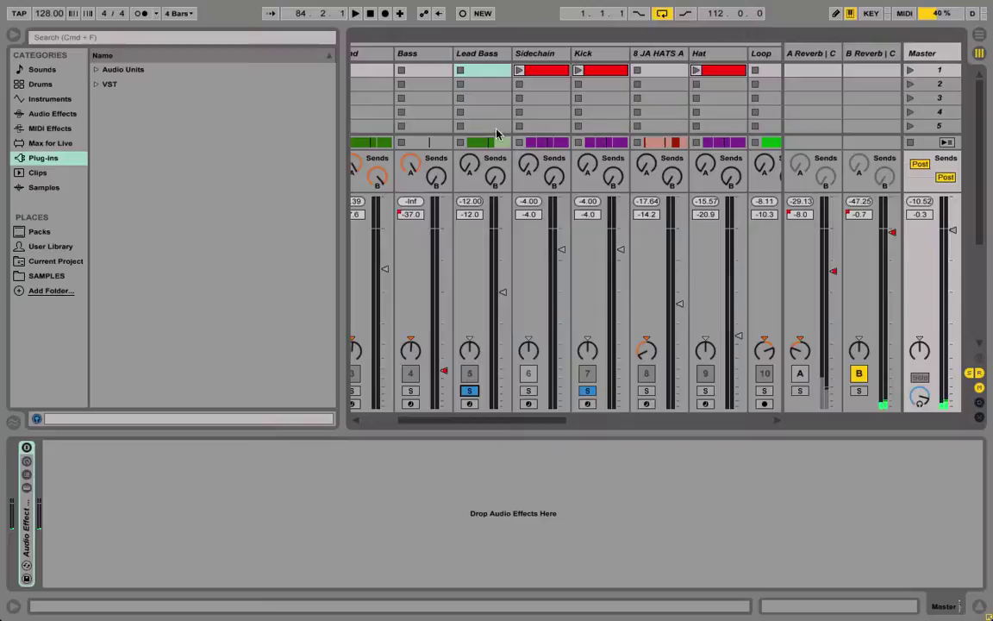
Step: Select Lead Bass, inspect its clip's MIDI notes in Arrangement view, then close the clip editor
left_click(474, 55)
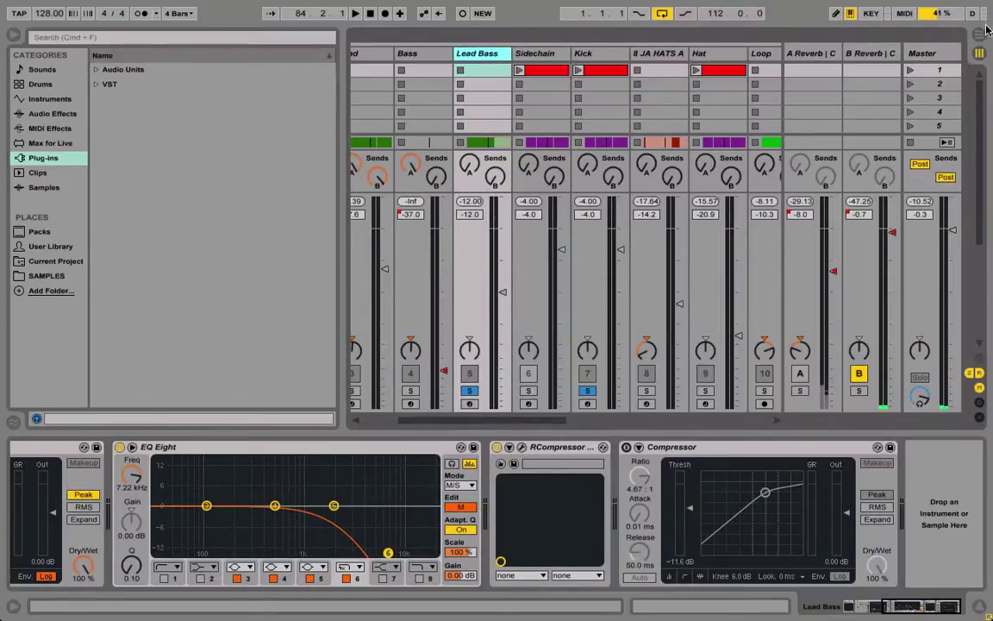
key("Tab")
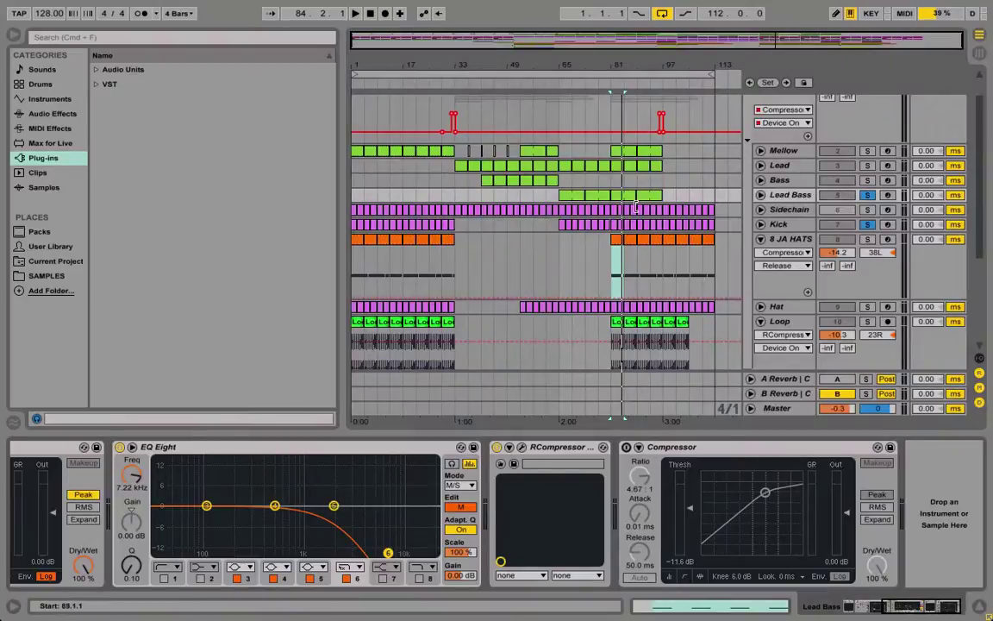
double_click(555, 177)
left_click(465, 427)
key("space")
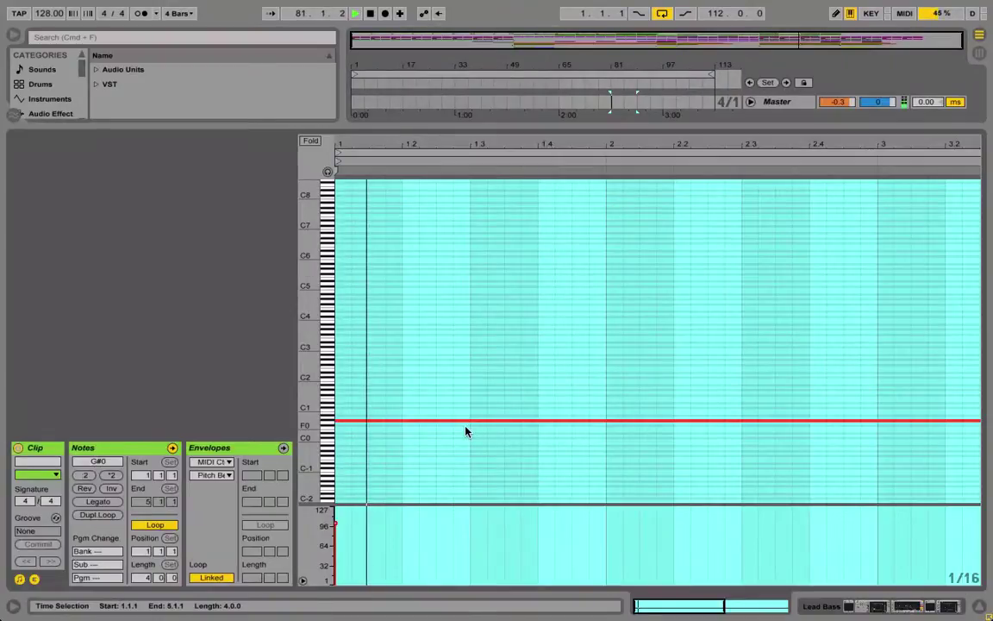
left_click(918, 612)
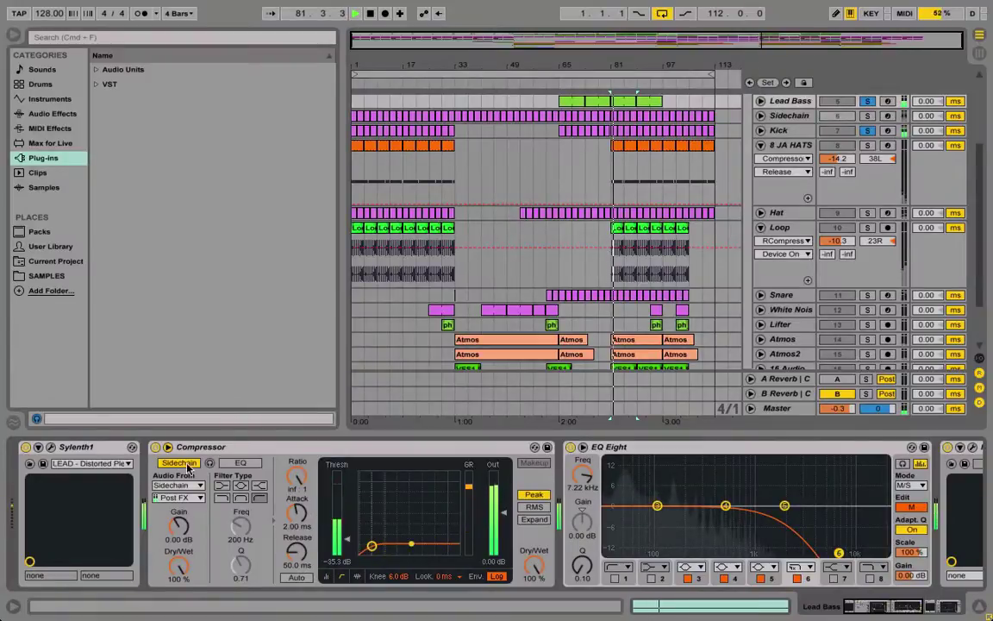
left_click(156, 448)
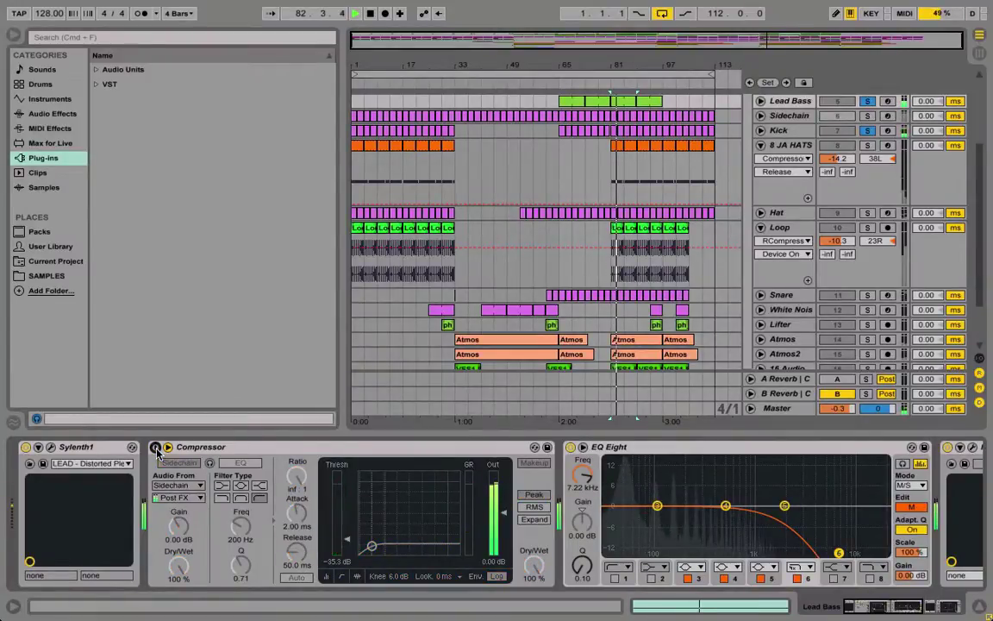
left_click(155, 448)
key("space")
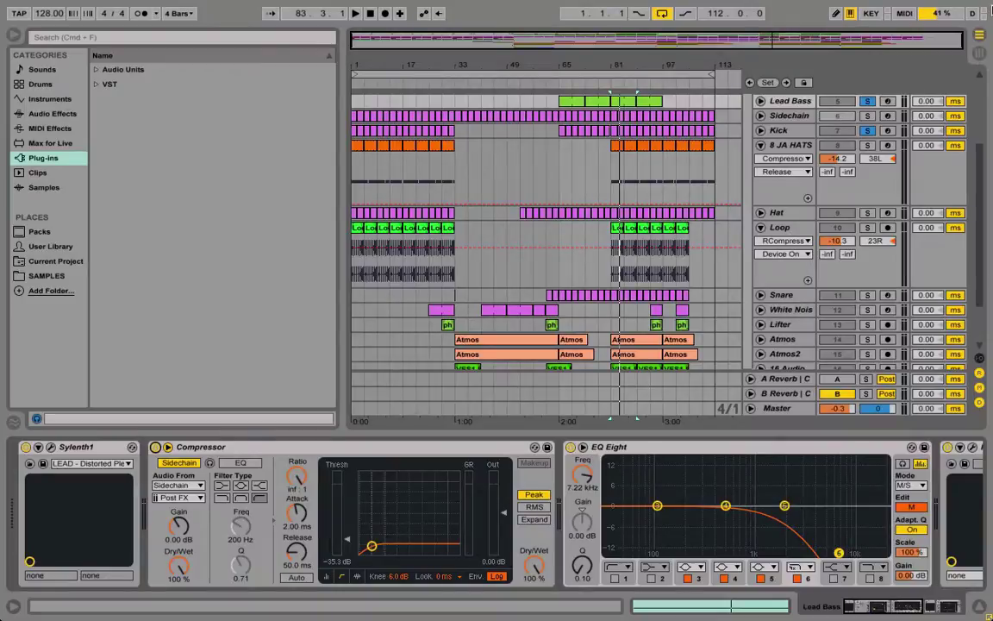
Step: Return to the Session mixer, solo Lead alongside Lead Bass and Kick, and stop playback
left_click(980, 54)
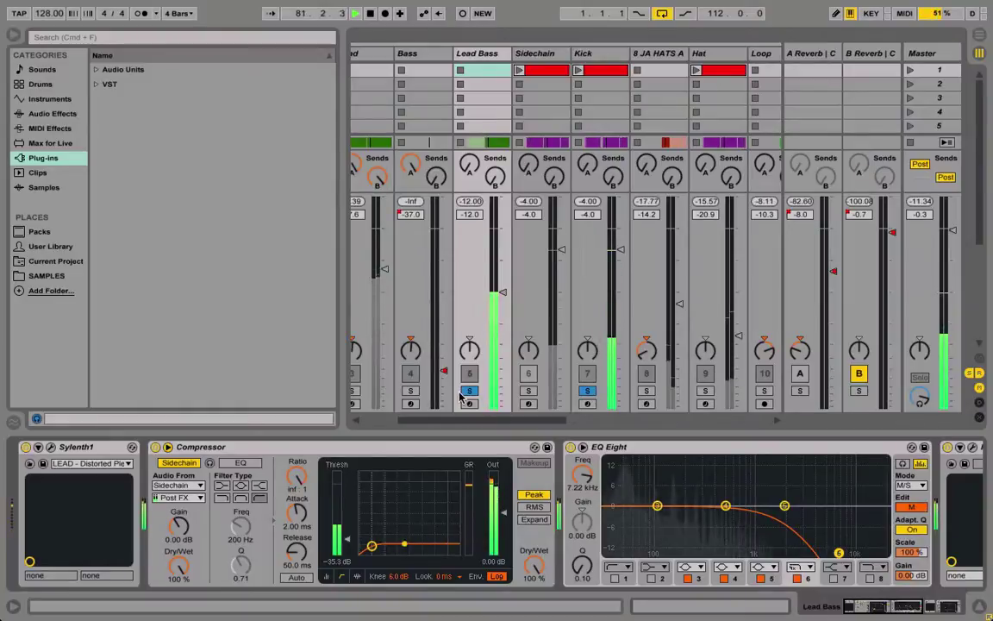
scroll(425, 396, "left", 2)
left_click(411, 391)
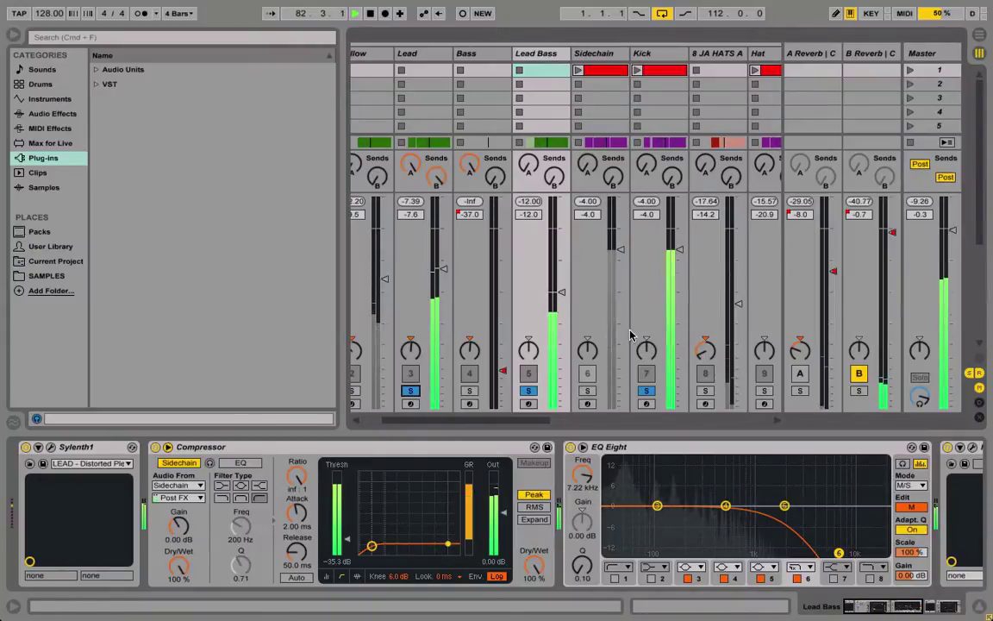
key("space")
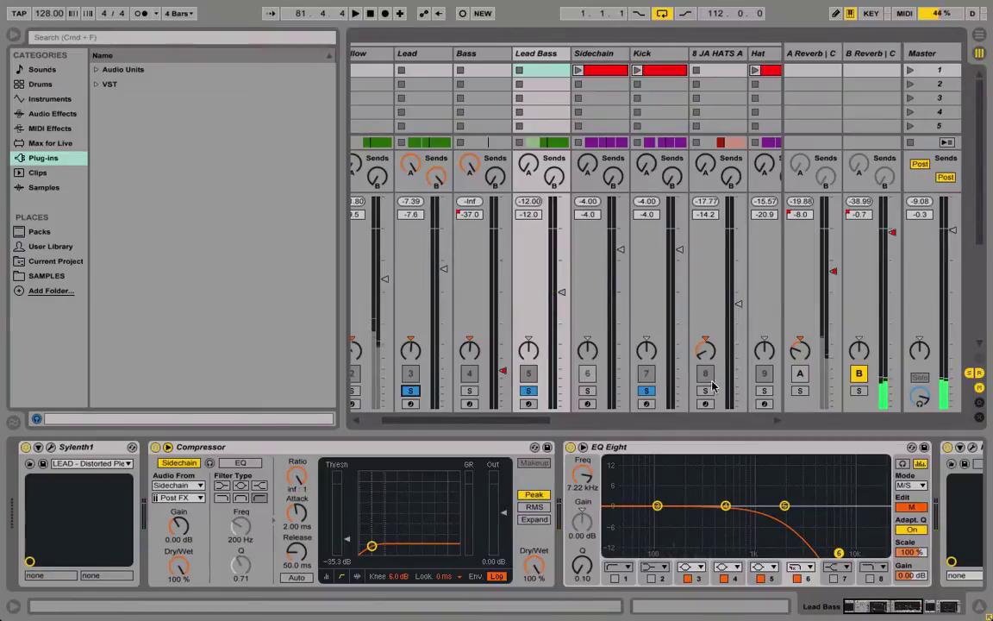
scroll(711, 388, "right", 1)
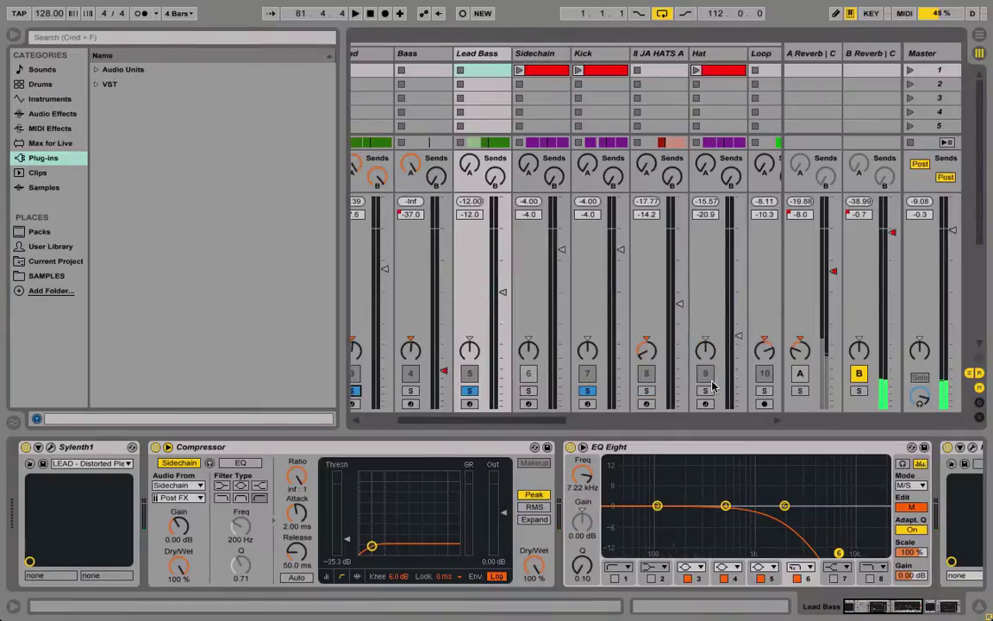
Step: Solo 8 JA HATS and audition it during playback
key("space")
left_click(646, 392)
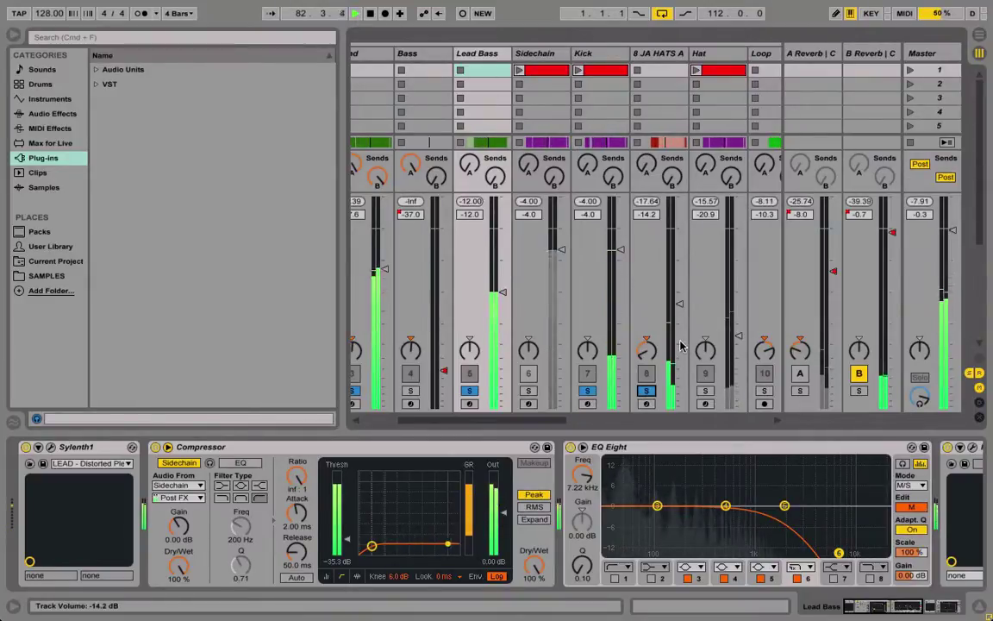
key("space")
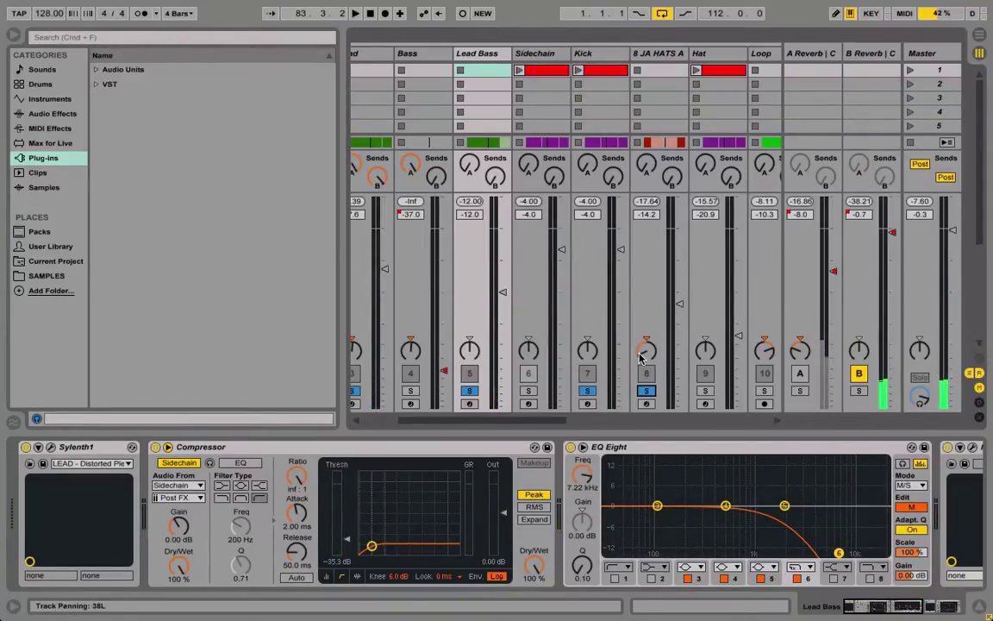
key("space")
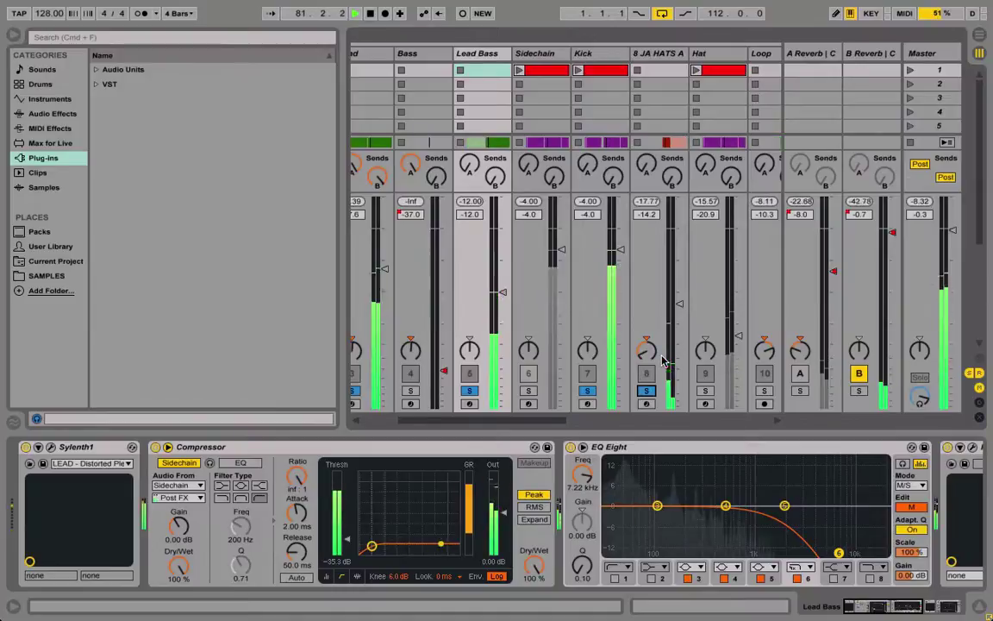
scroll(659, 379, "right", 1)
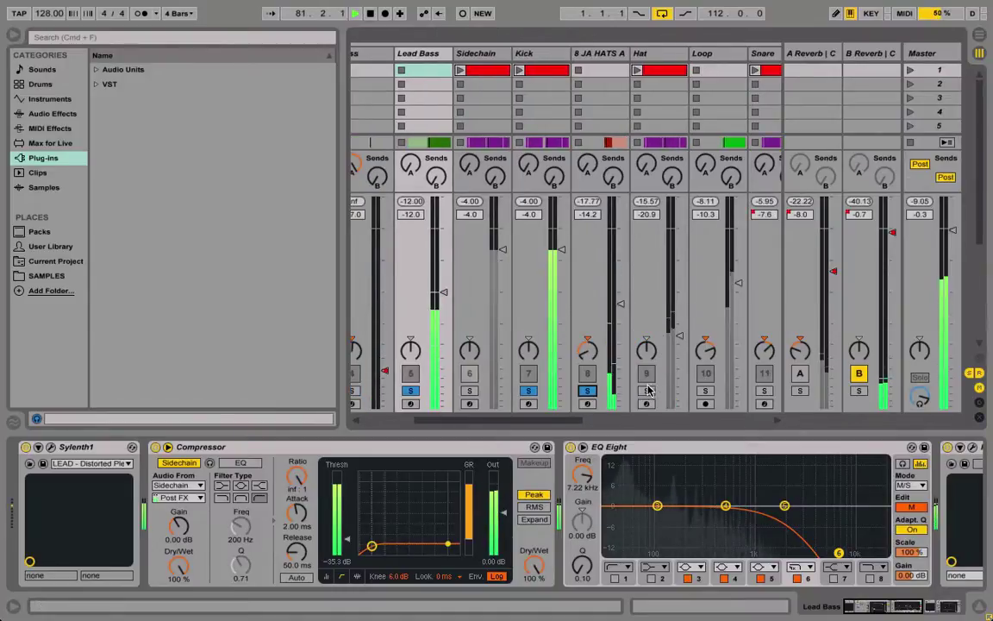
Step: Solo Hat instead and nudge its pan just left of centre
left_click(646, 390)
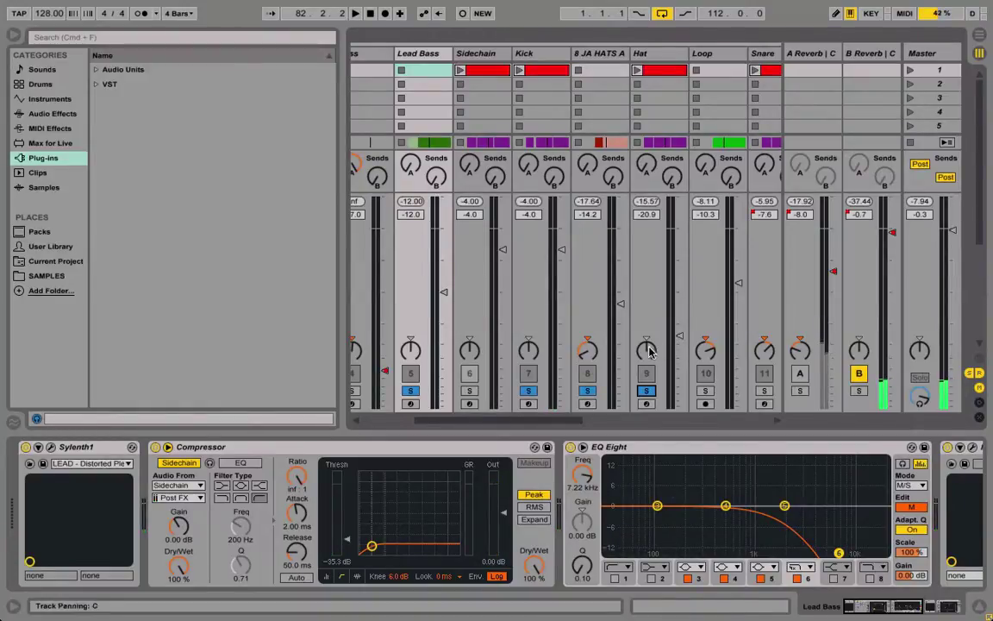
key("space")
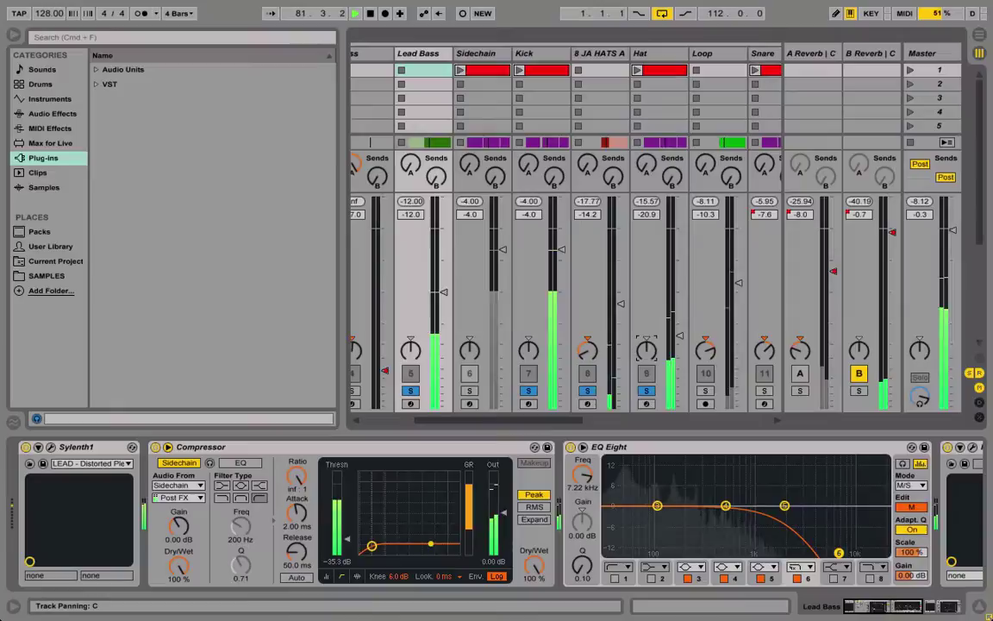
left_click_drag(651, 352, 651, 358)
Step: Solo Loop and then Snare, auditioning each during playback
scroll(655, 376, "right", 3)
key("space")
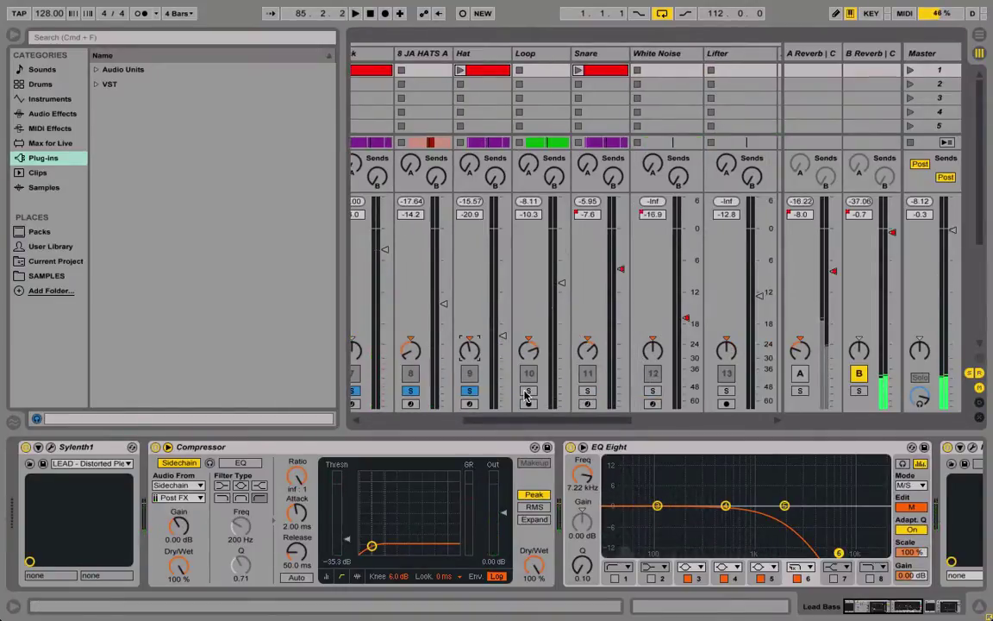
left_click(528, 392)
key("space")
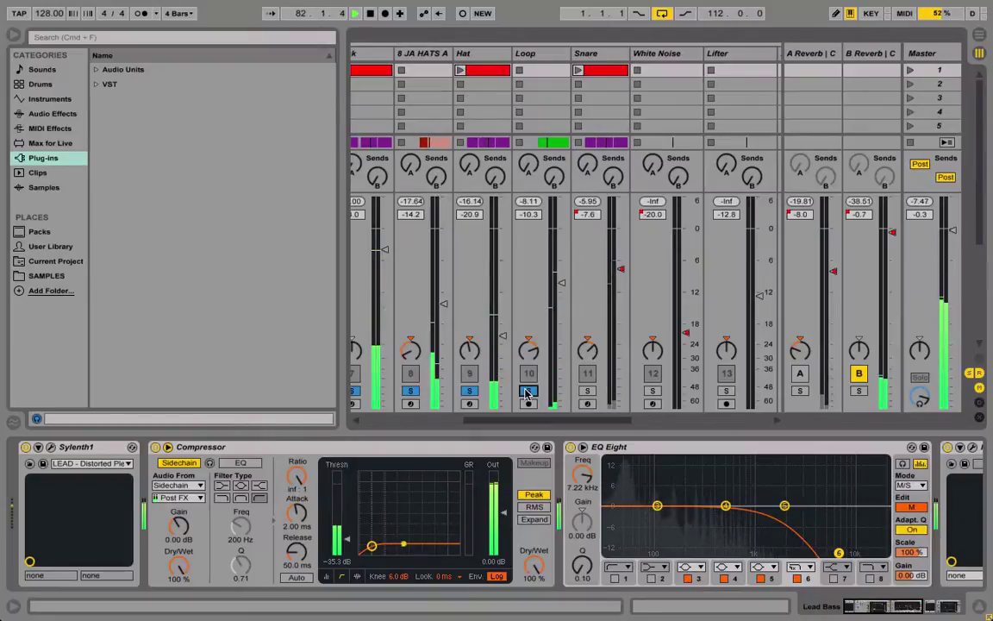
key("space")
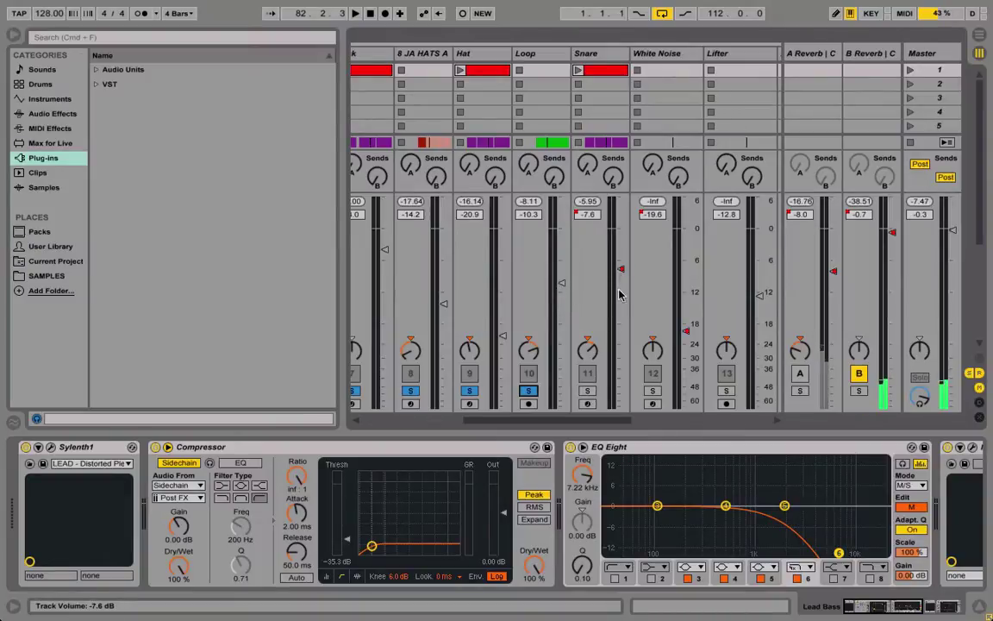
key("space")
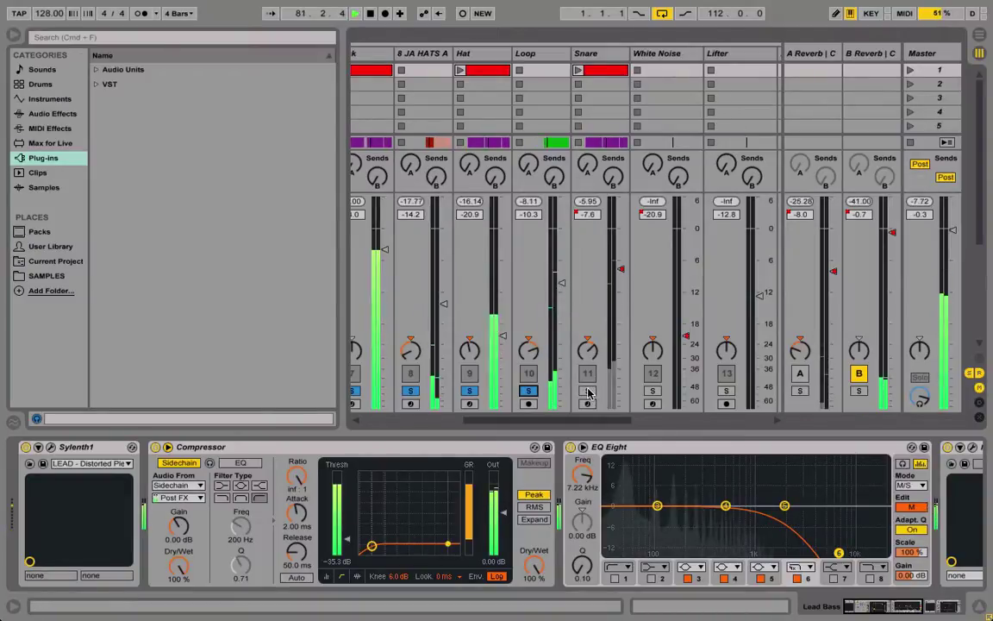
left_click(587, 391)
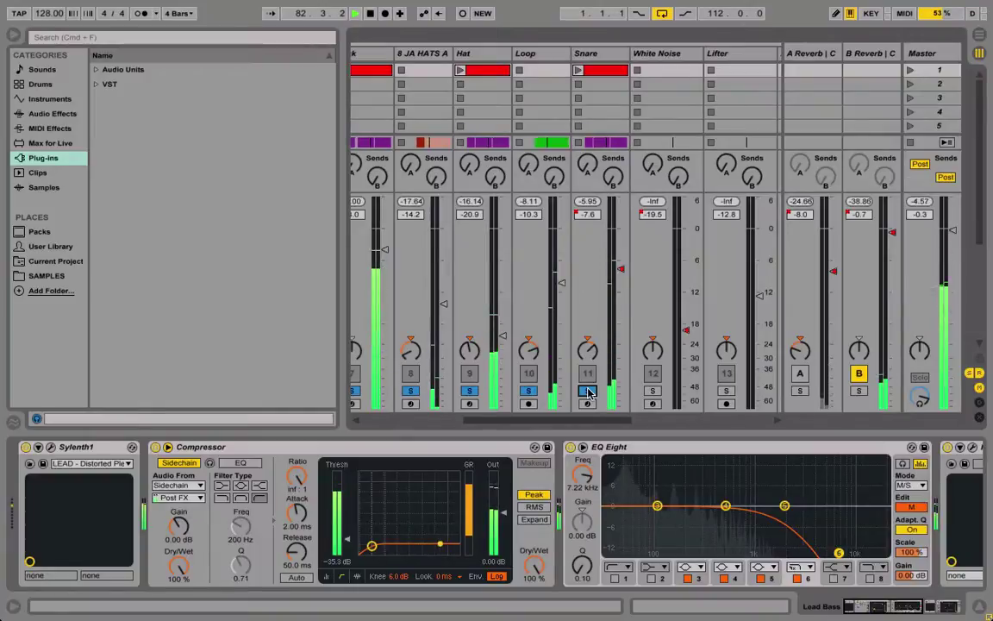
scroll(633, 393, "right", 3)
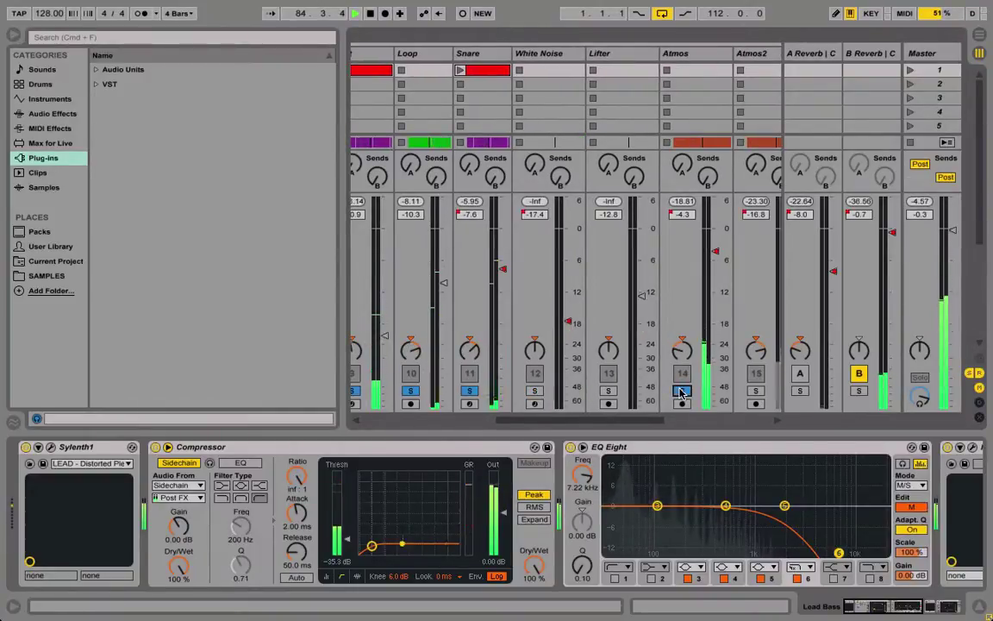
Step: Compare Atmos and Atmos2 by toggling their solos, then clear both
left_click(681, 390)
scroll(665, 390, "right", 3)
left_click(579, 390)
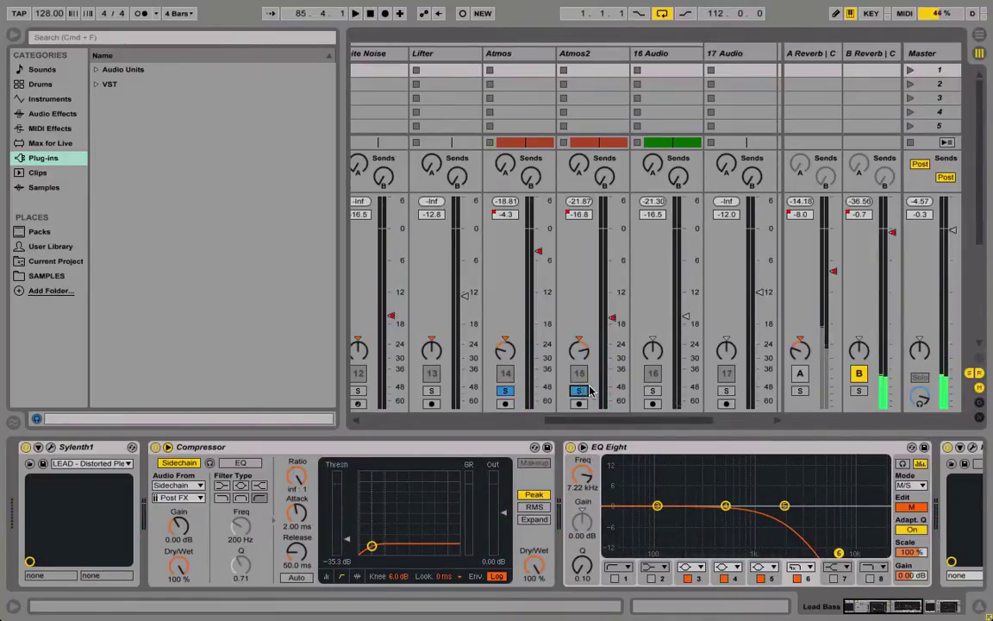
left_click(579, 390)
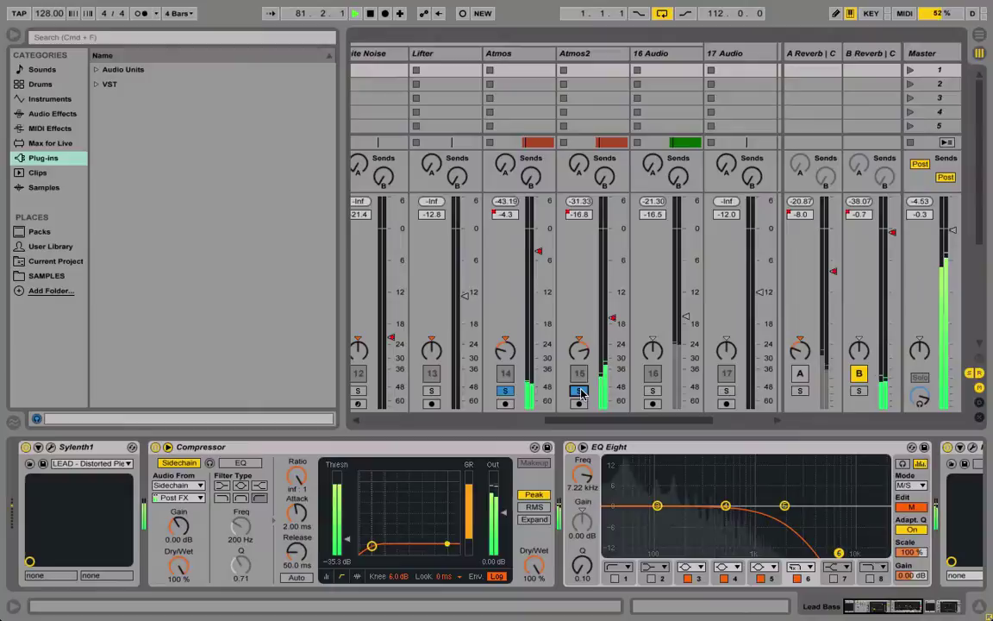
left_click(506, 392)
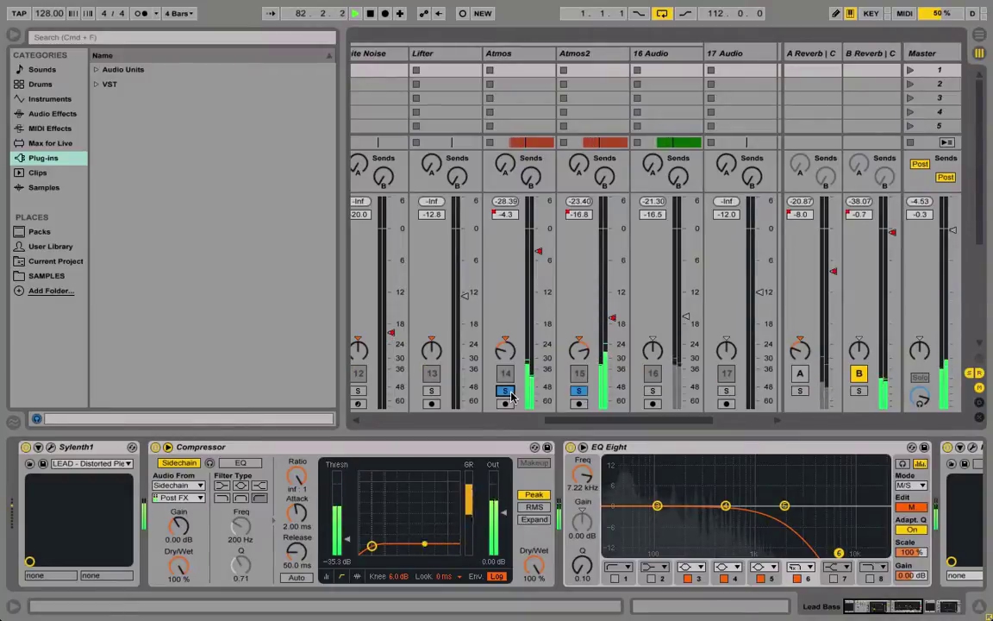
left_click(506, 391)
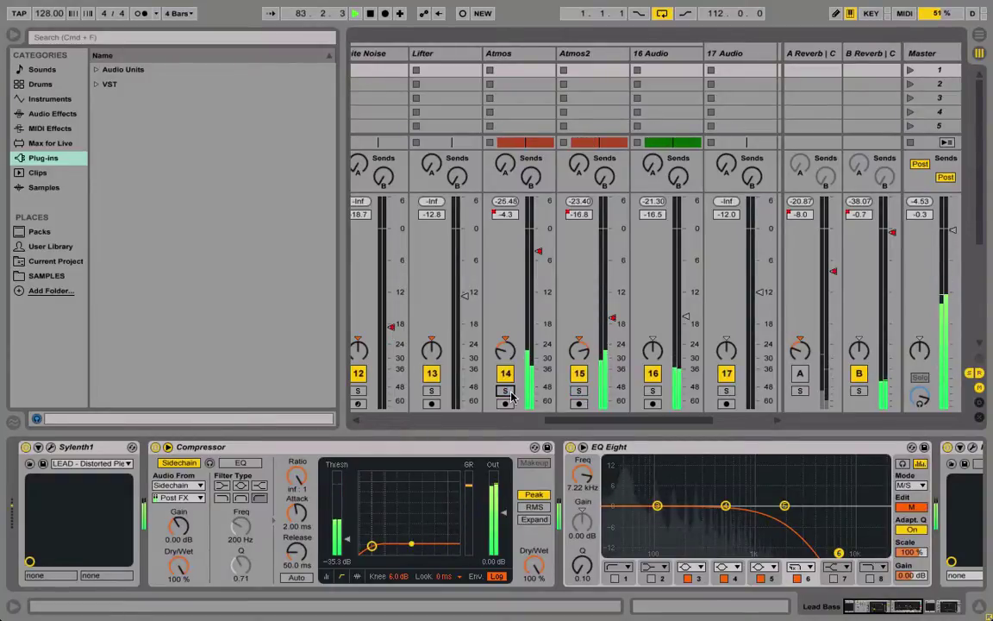
Step: Solo Mellow briefly, then unsolo it so the full mix plays
scroll(510, 395, "left", 10)
left_click(424, 391)
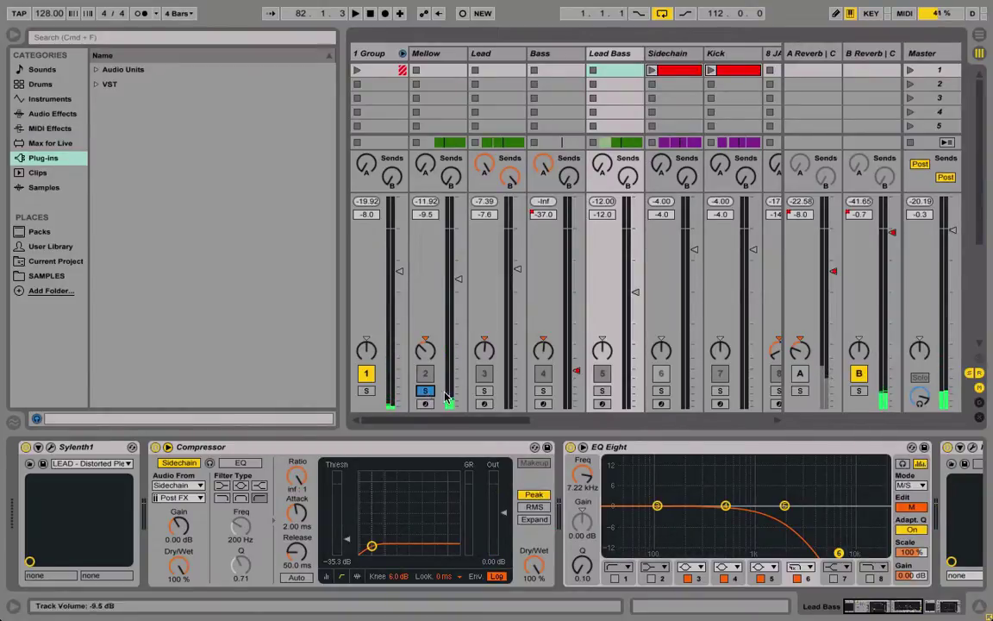
left_click(426, 392)
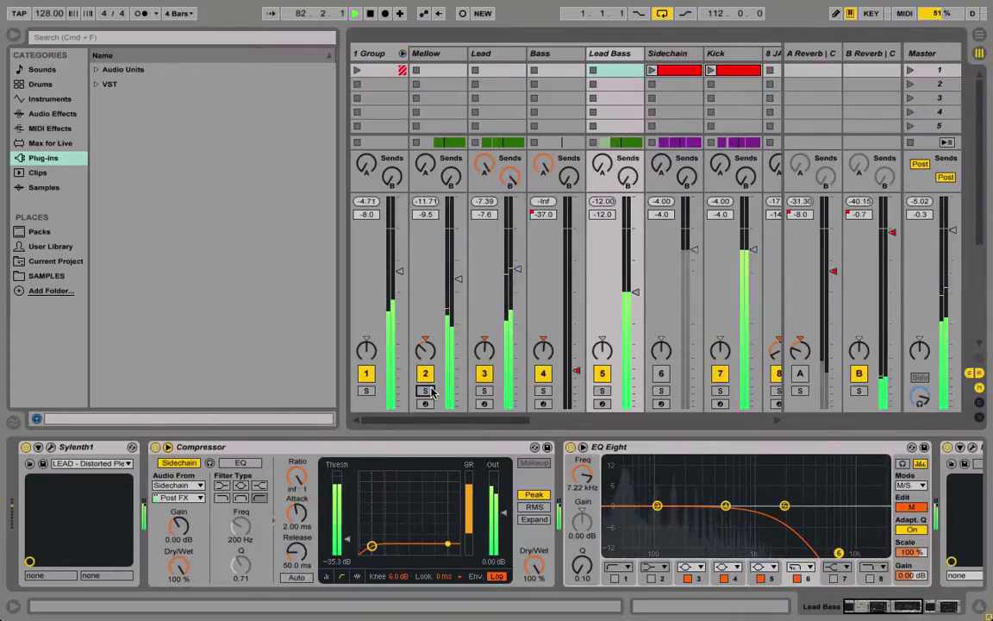
Step: Switch to Arrangement view, stop playback, and toggle the B Reverb return off and back on
left_click(980, 35)
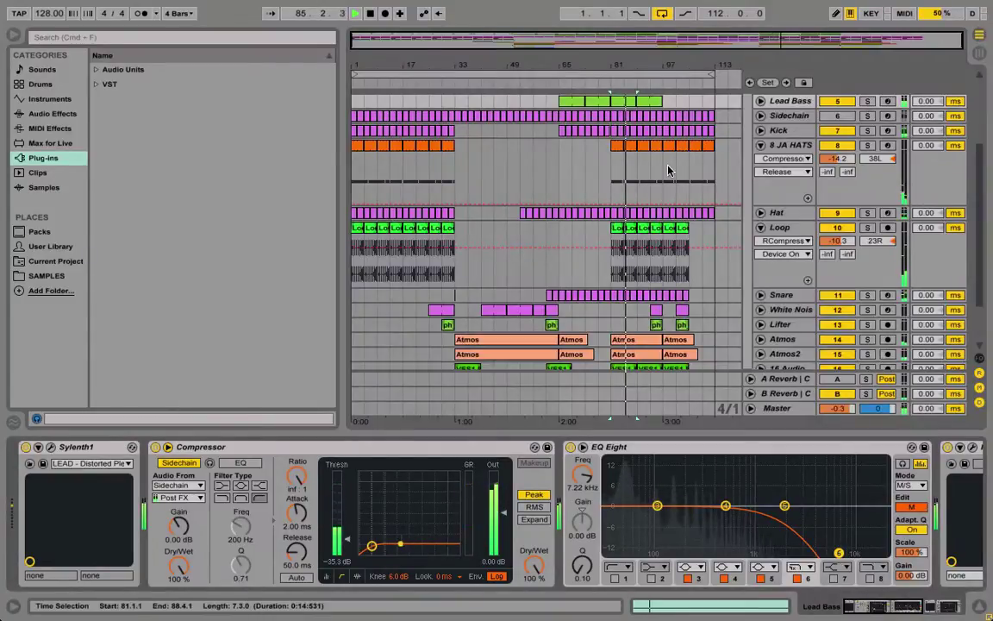
key("space")
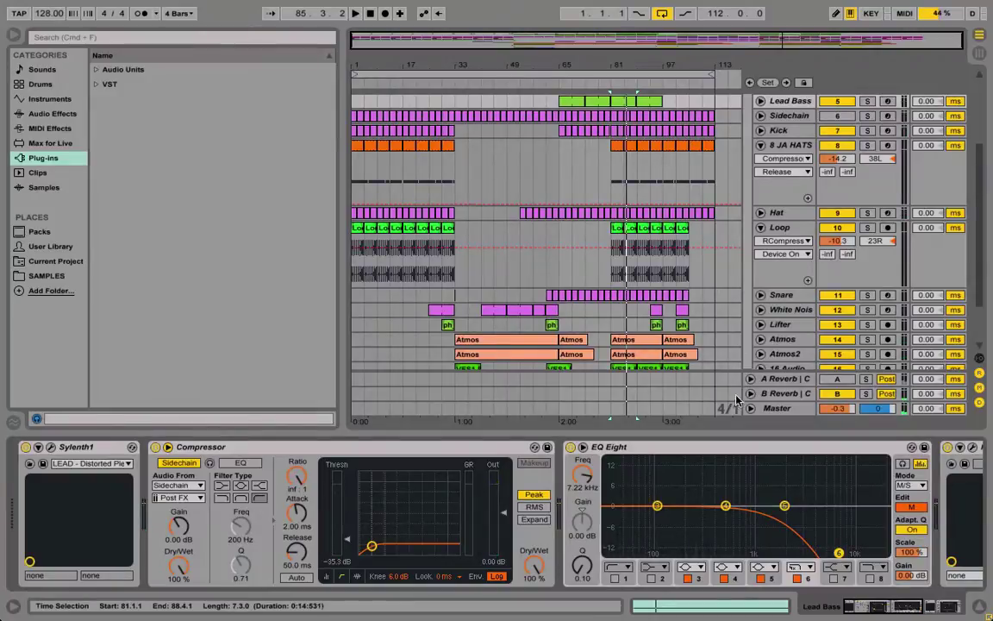
left_click(837, 394)
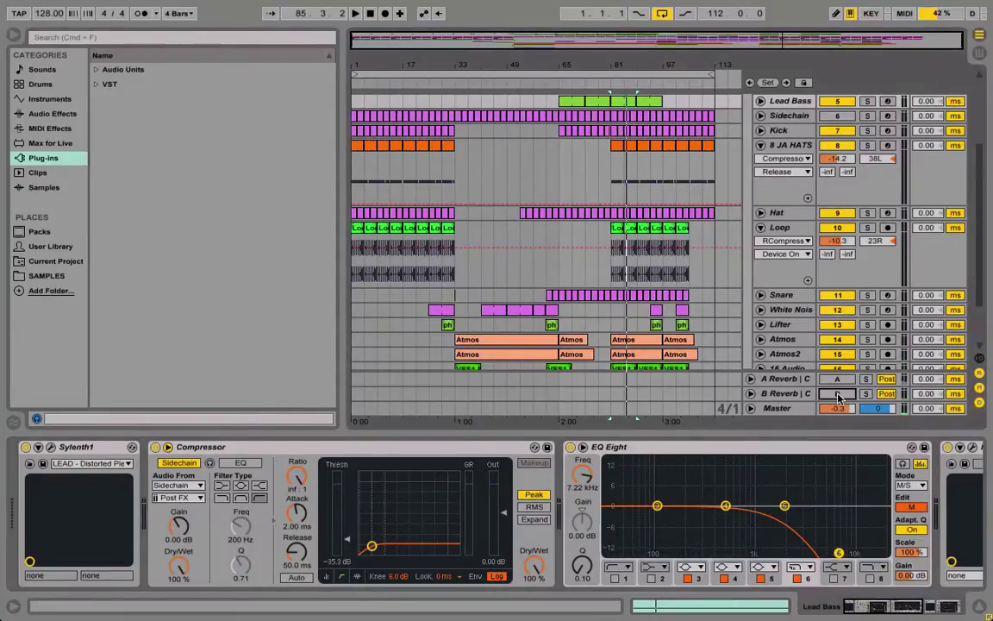
left_click(837, 394)
Step: Fold the Loop and 8 JA HATS device chains
left_click(761, 228)
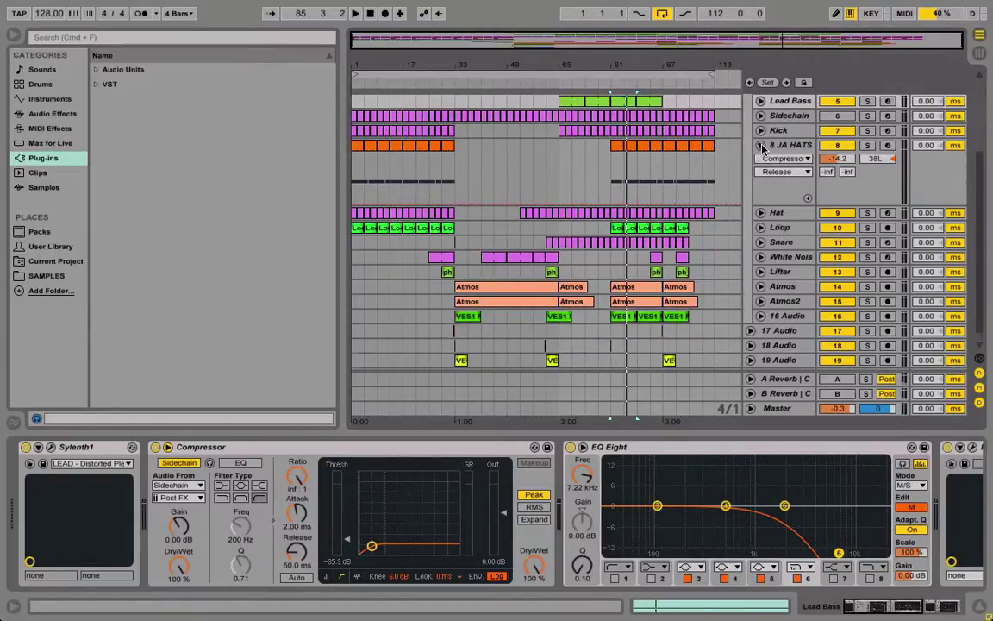
left_click(760, 146)
scroll(762, 149, "up", 5)
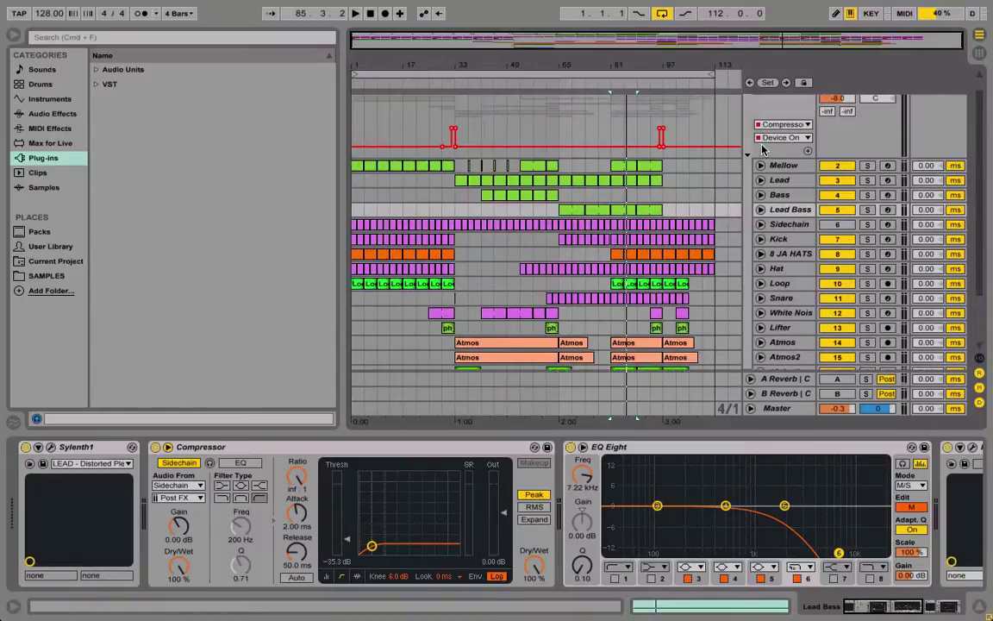
scroll(762, 149, "down", 3)
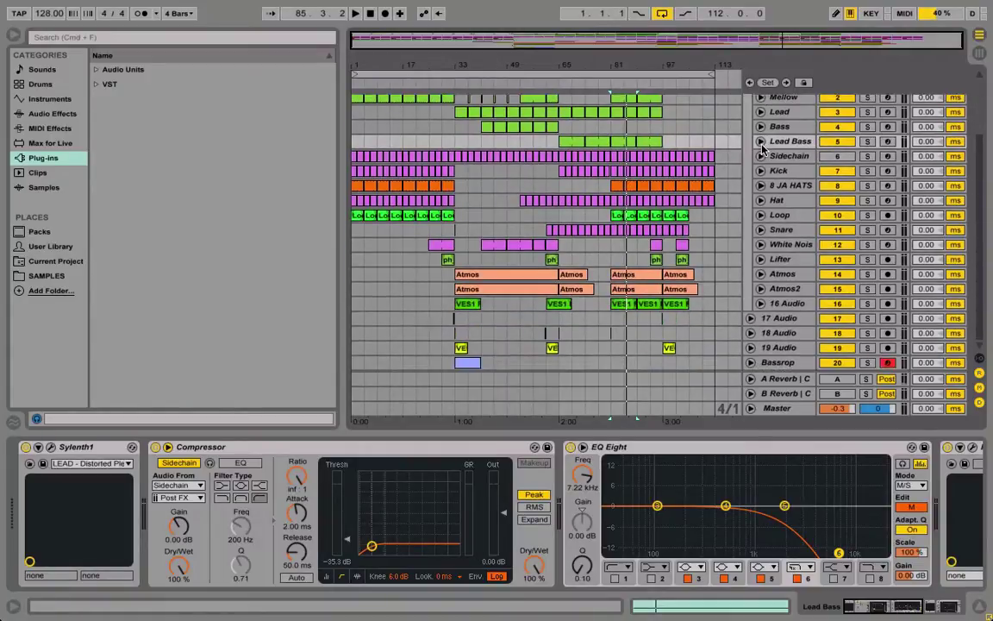
scroll(762, 149, "up", 4)
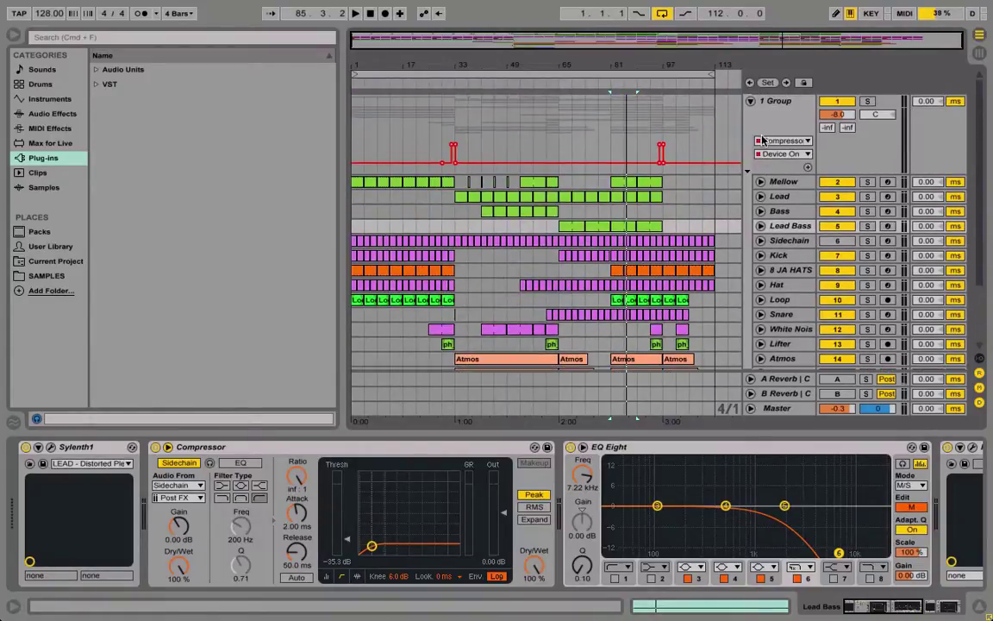
Step: Review the 1 Group track's -8.0 dB level and Compressor, then show the Master's devices
left_click(814, 121)
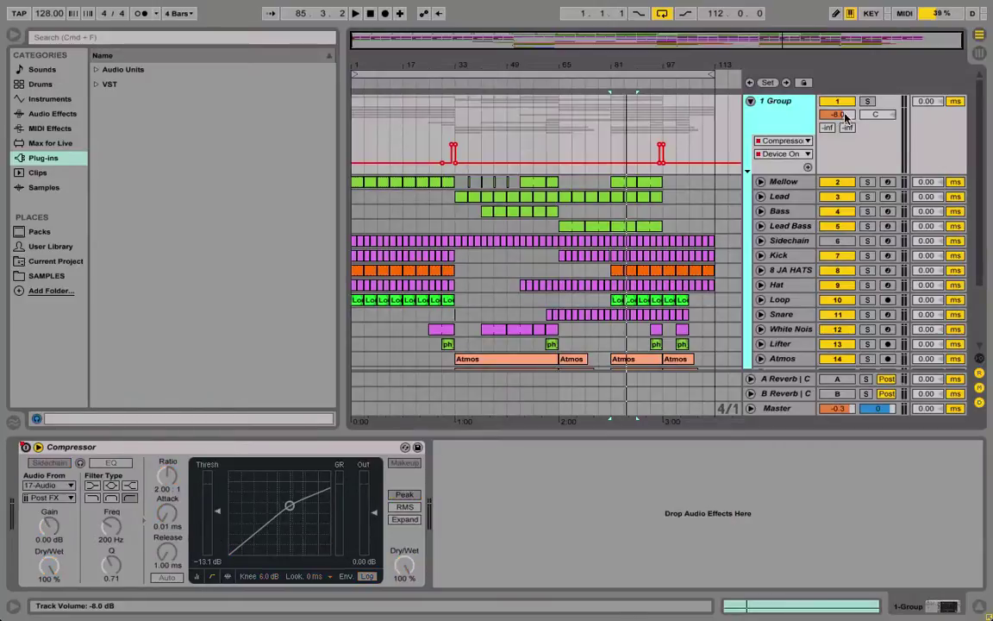
scroll(786, 118, "down", 4)
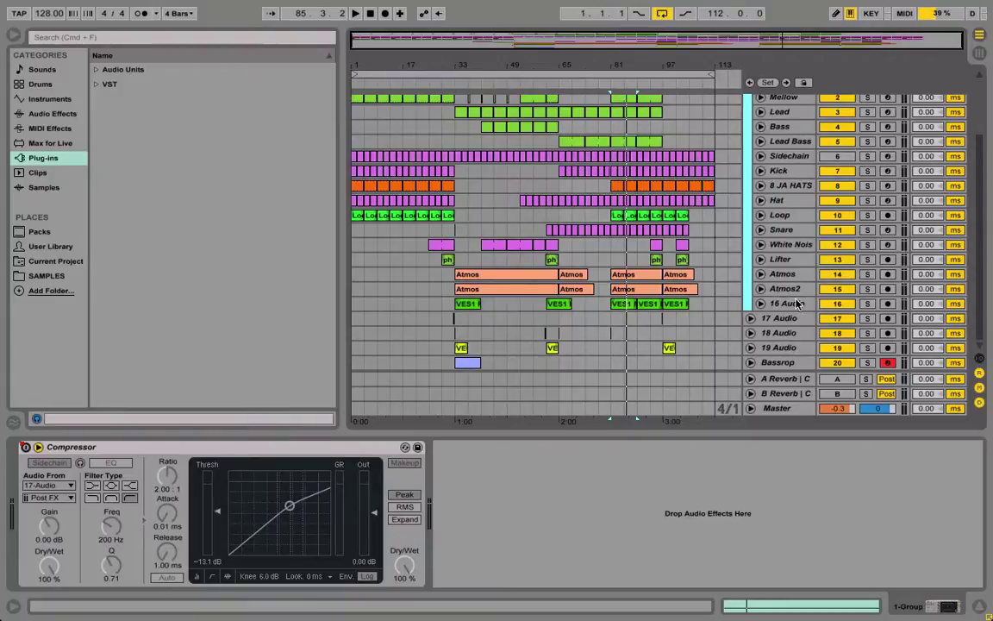
key("super+g")
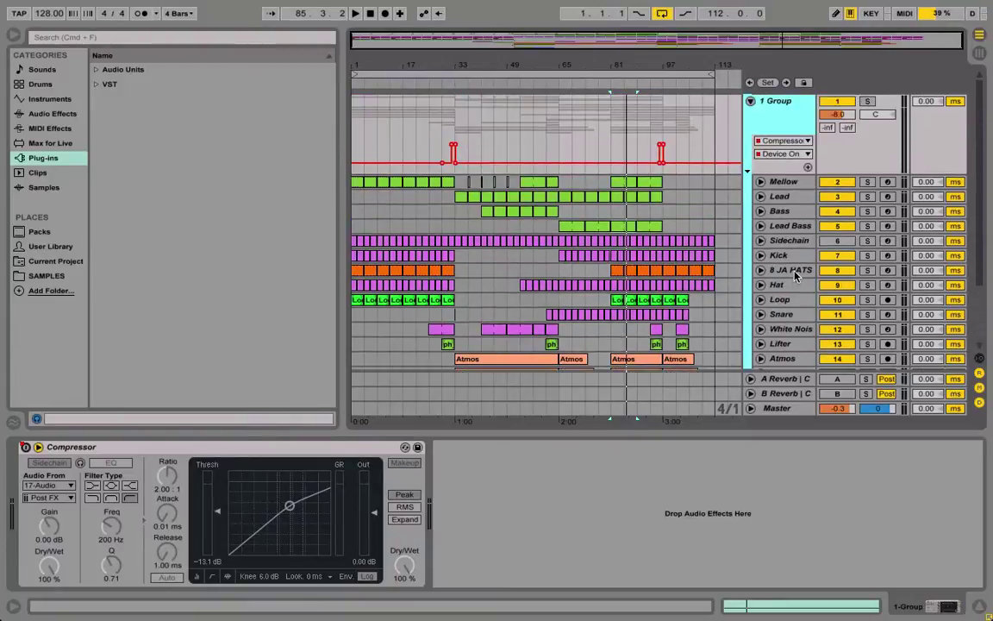
left_click(777, 409)
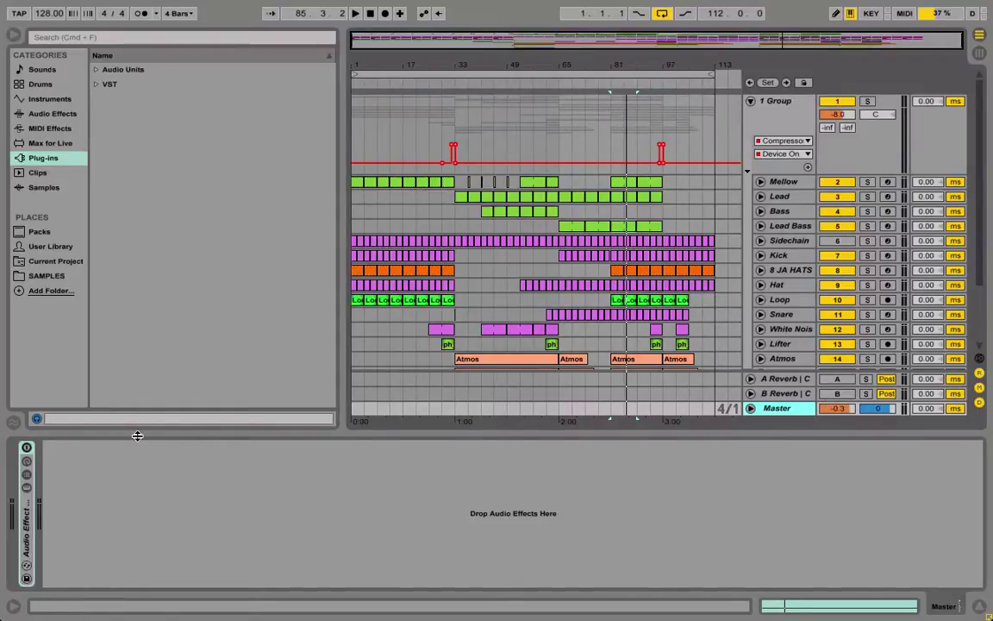
Step: Play the song, raise the listening volume, and disable the Master's Audio Effect Rack
key("space")
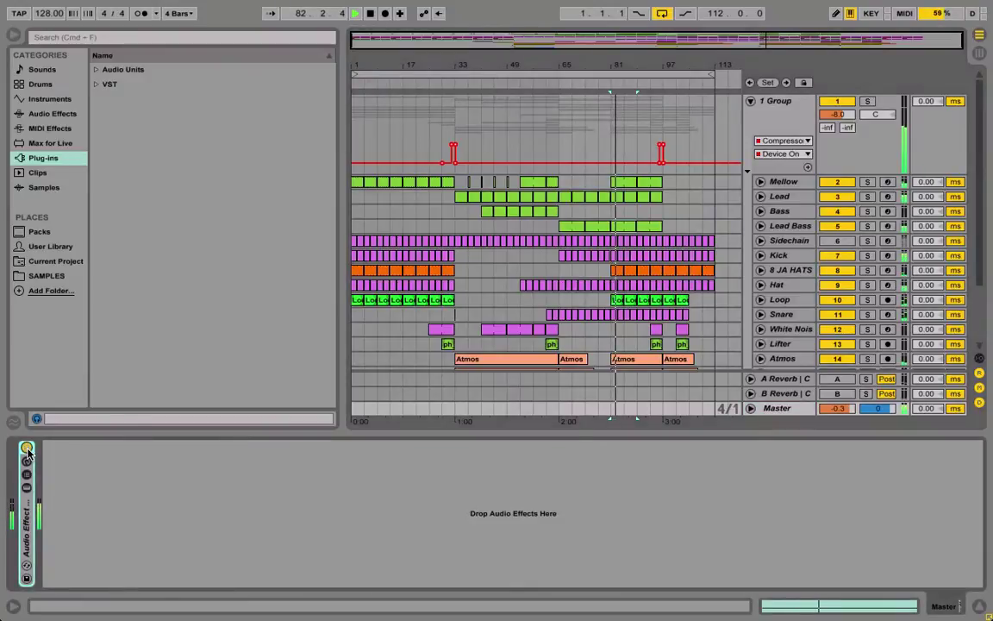
key("XF86AudioRaiseVolume")
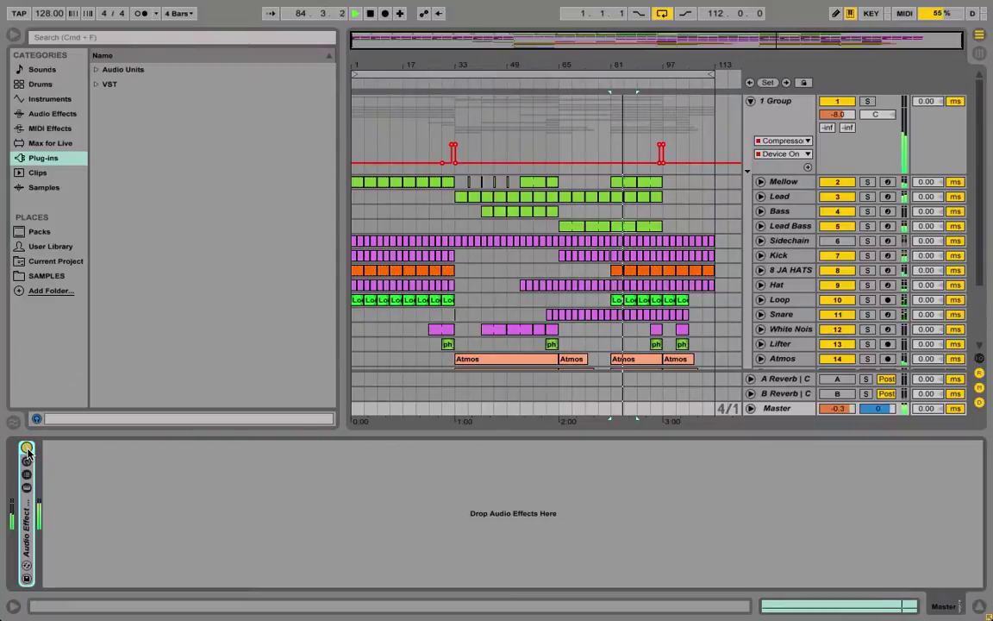
left_click(27, 449)
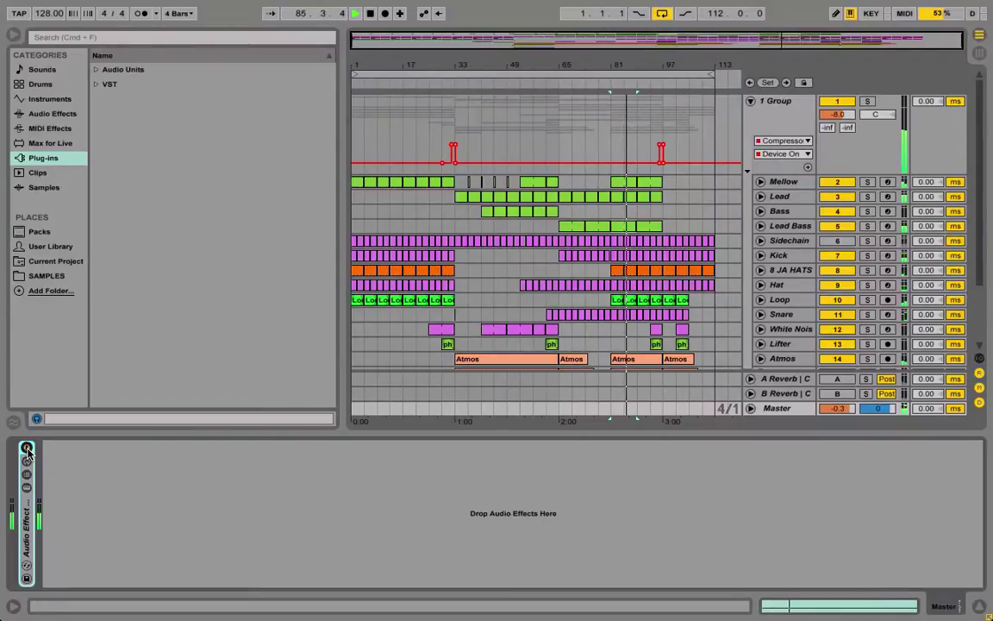